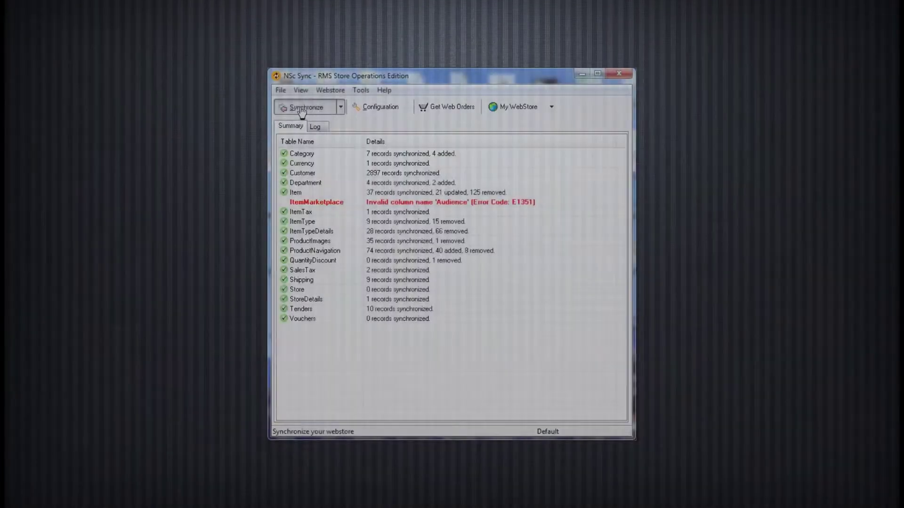
click(302, 109)
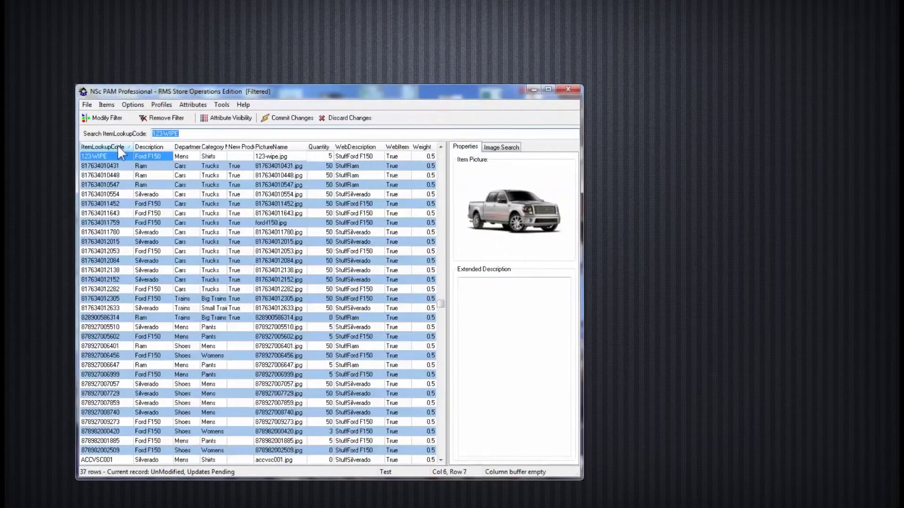
click(117, 145)
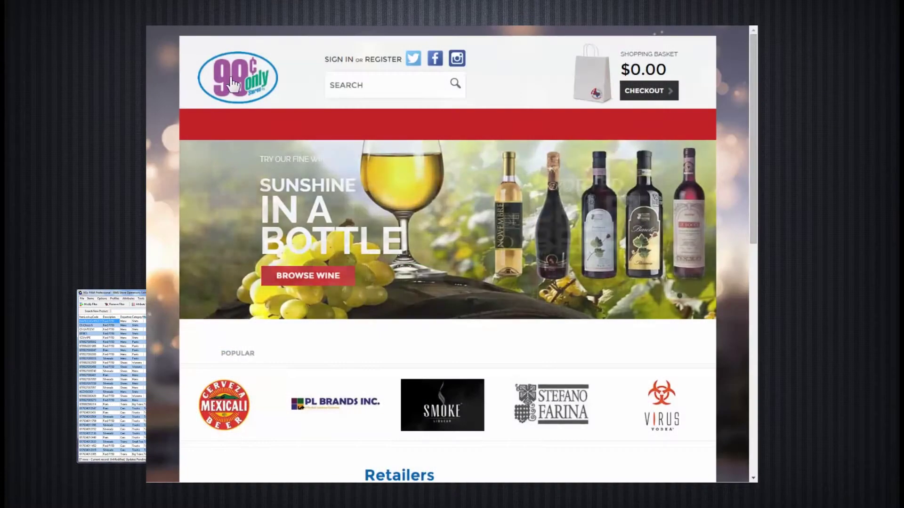
click(231, 77)
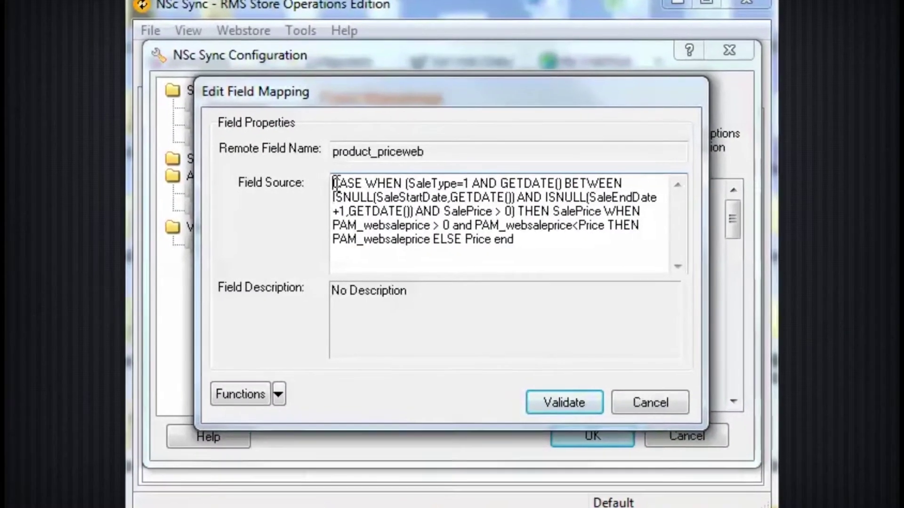
drag(337, 187, 522, 239)
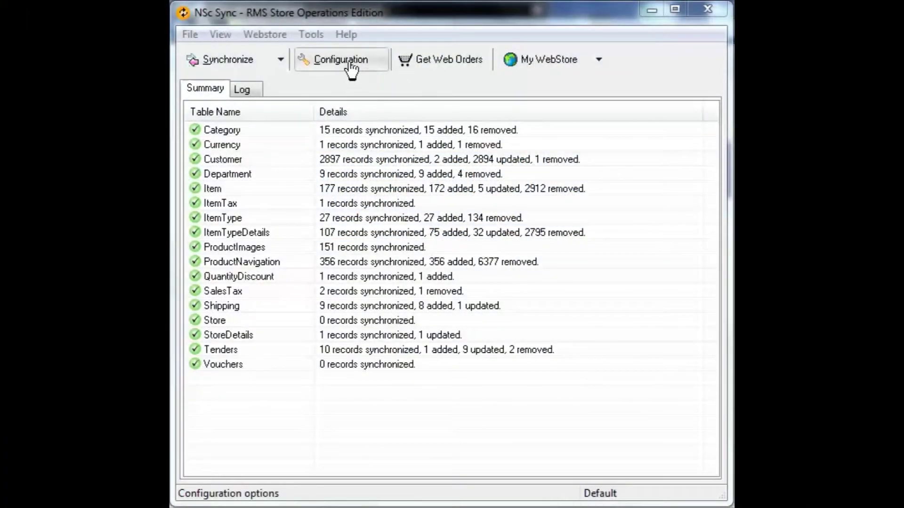
- Open the Field Mappings section of the sync configuration and expand the Item table
click(350, 63)
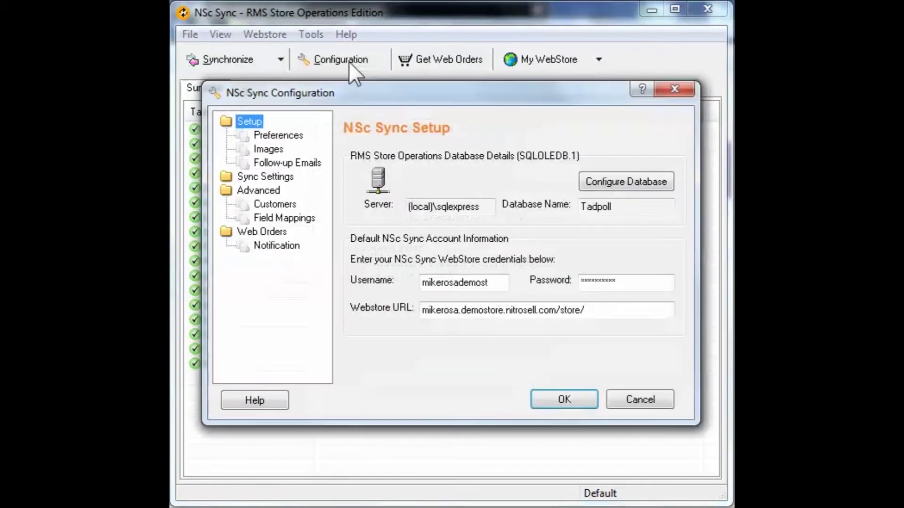
click(298, 216)
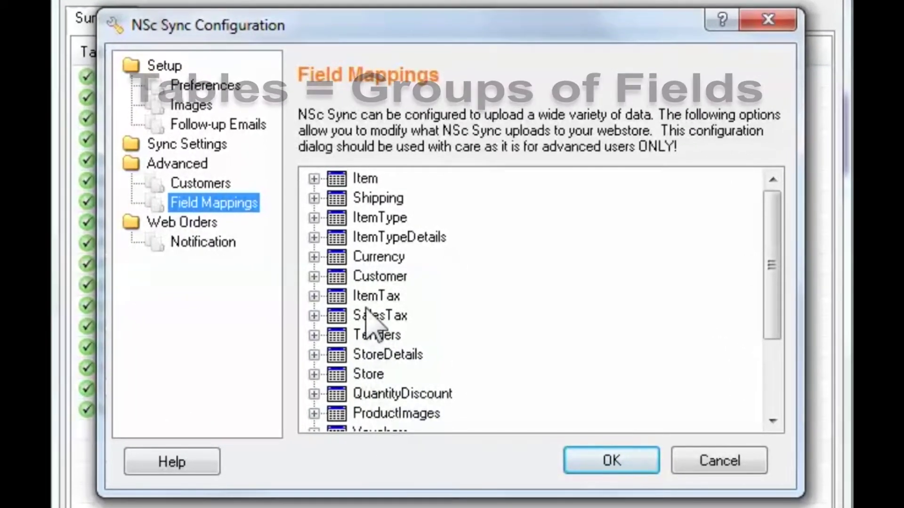
click(346, 180)
mouse_move(776, 273)
mouse_down()
mouse_move(775, 374)
mouse_move(768, 262)
mouse_up()
click(417, 414)
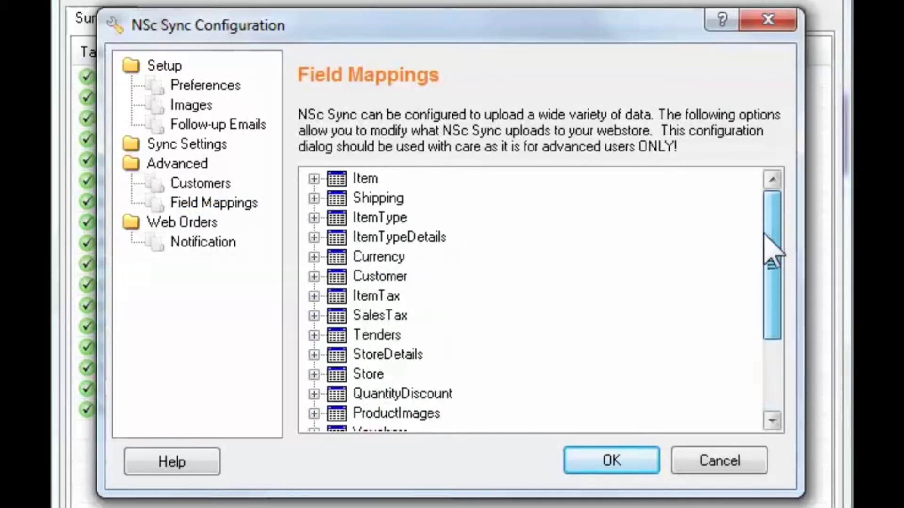
click(314, 179)
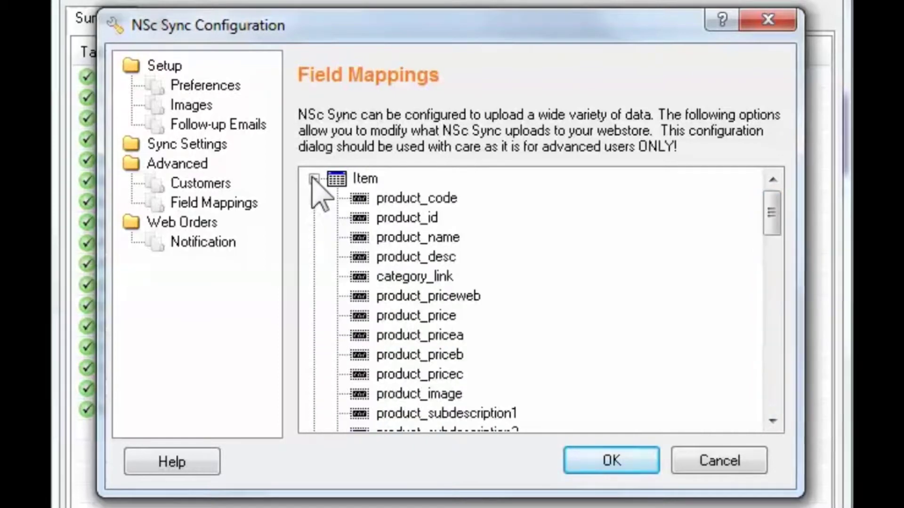
- Look through the fields listed under the Item table, such as the product name, description, category link and price fields
click(404, 198)
click(405, 219)
click(402, 239)
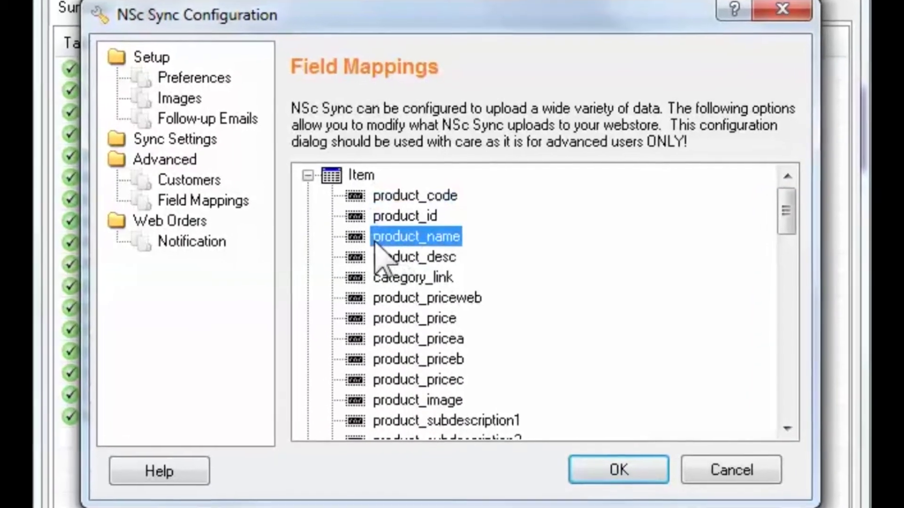
click(380, 258)
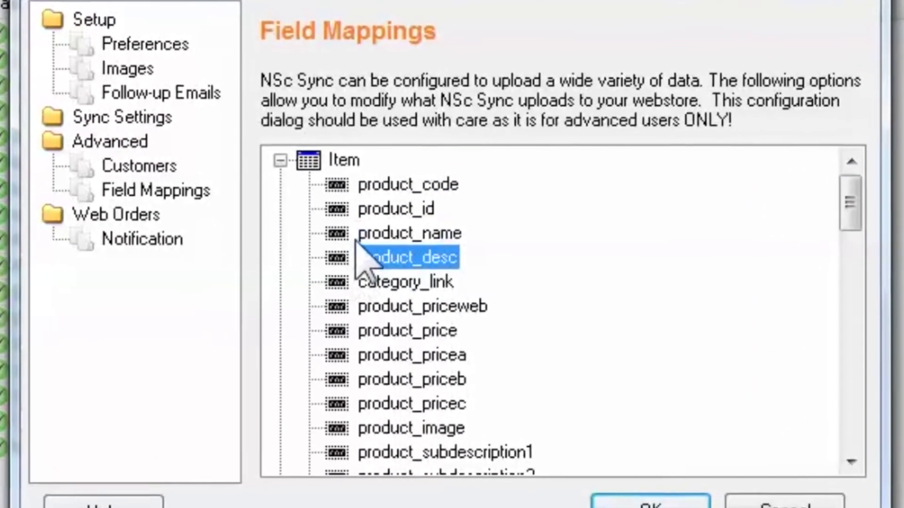
click(356, 236)
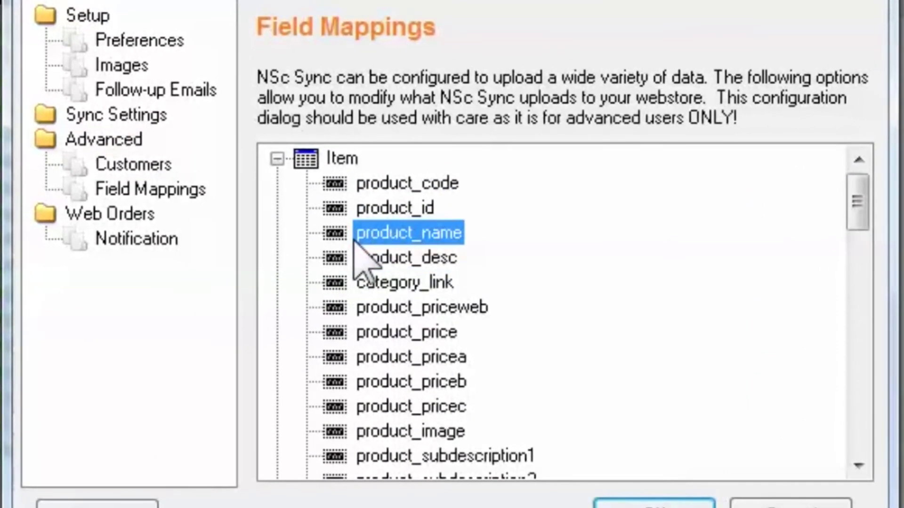
click(336, 212)
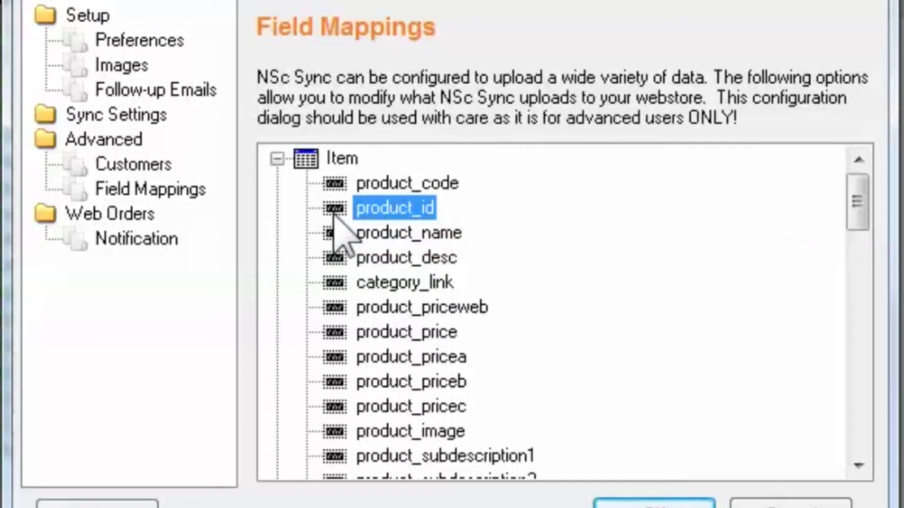
click(334, 232)
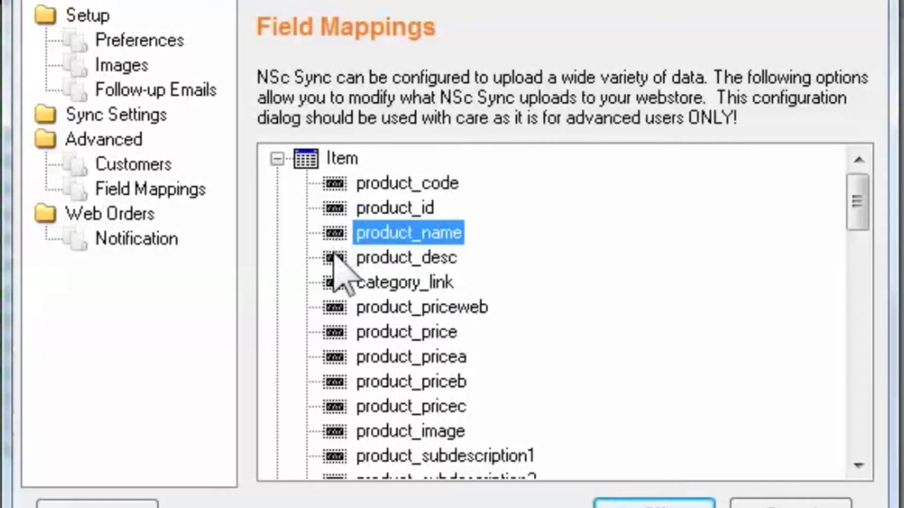
click(334, 254)
click(335, 288)
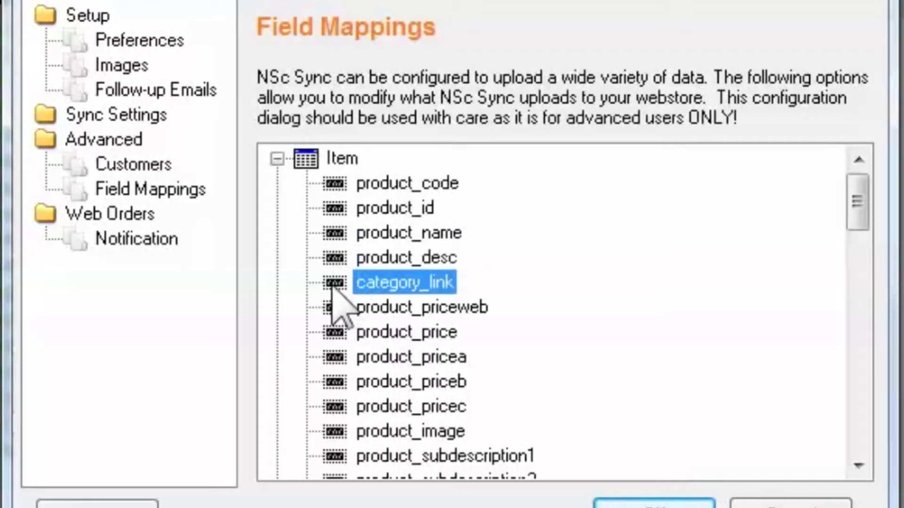
click(332, 305)
click(334, 332)
click(336, 358)
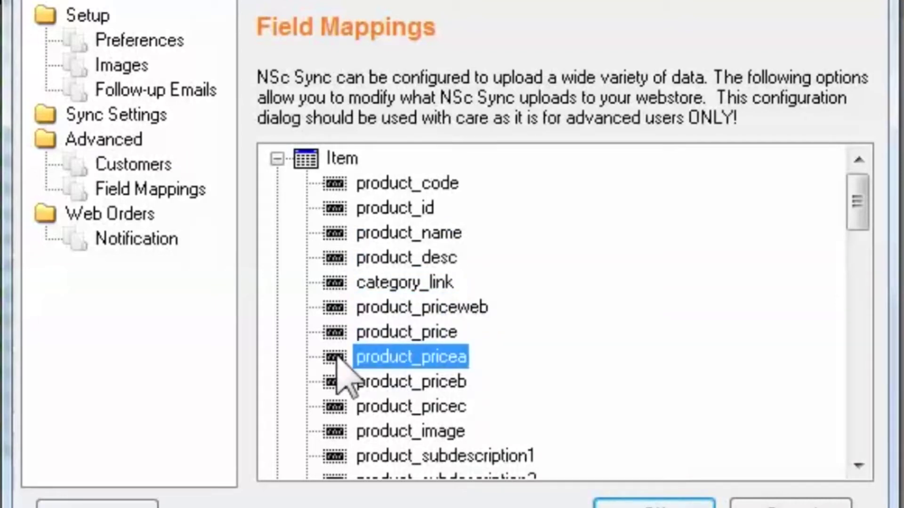
scroll(573, 343, down, 1)
scroll(574, 342, down, 1)
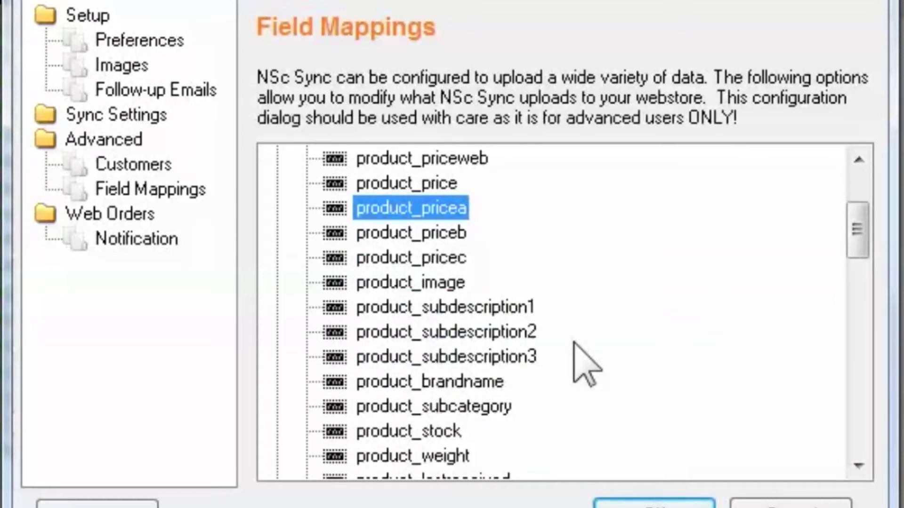
scroll(574, 343, down, 4)
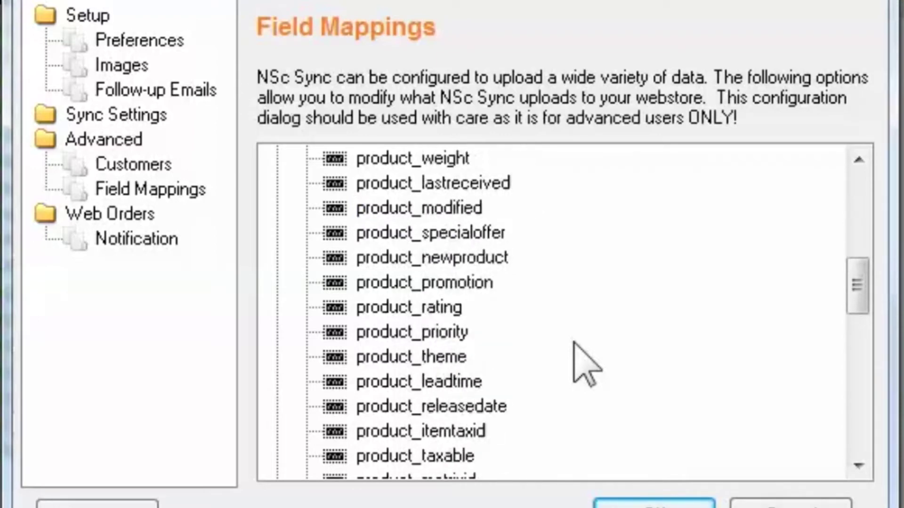
scroll(573, 343, down, 3)
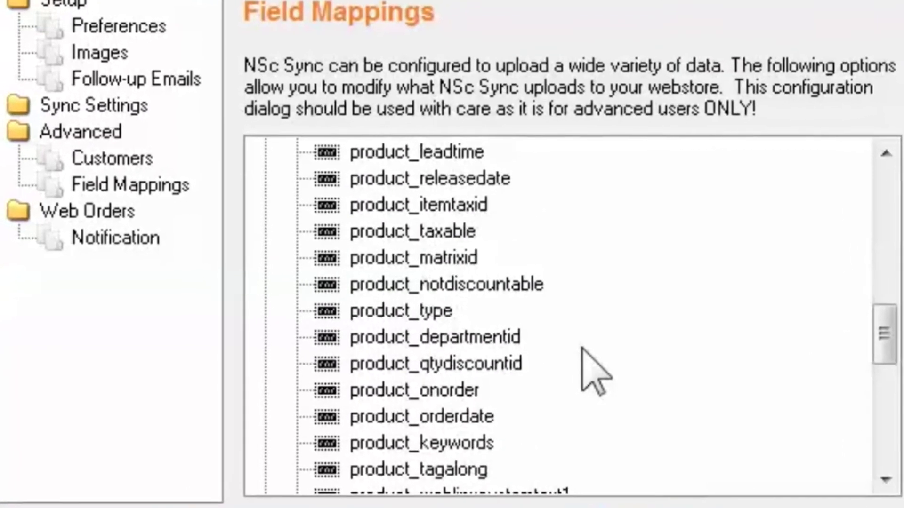
scroll(593, 364, up, 8)
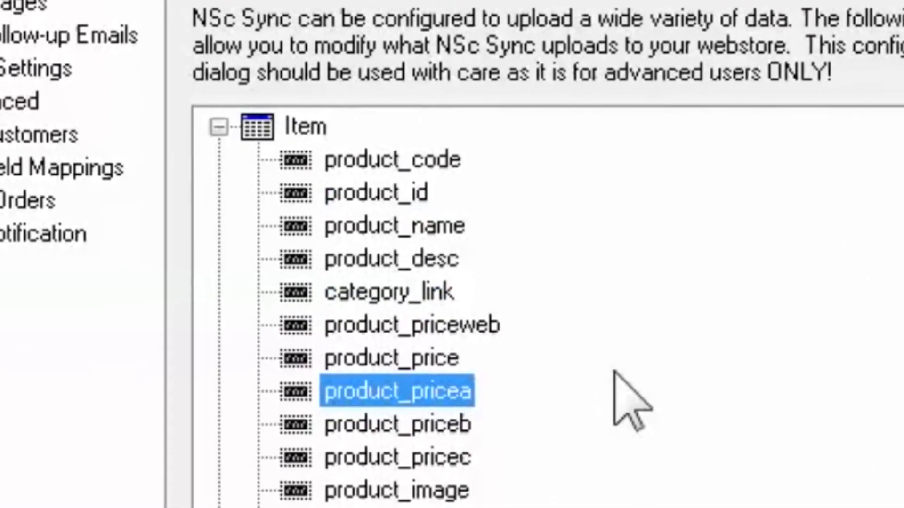
- View the mapping properties of the product_desc field in the Item table, then close them
click(308, 226)
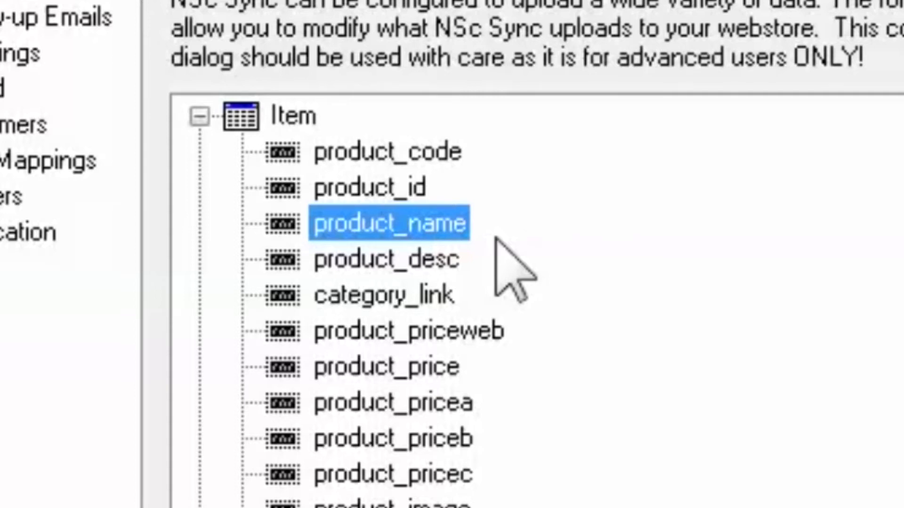
click(292, 258)
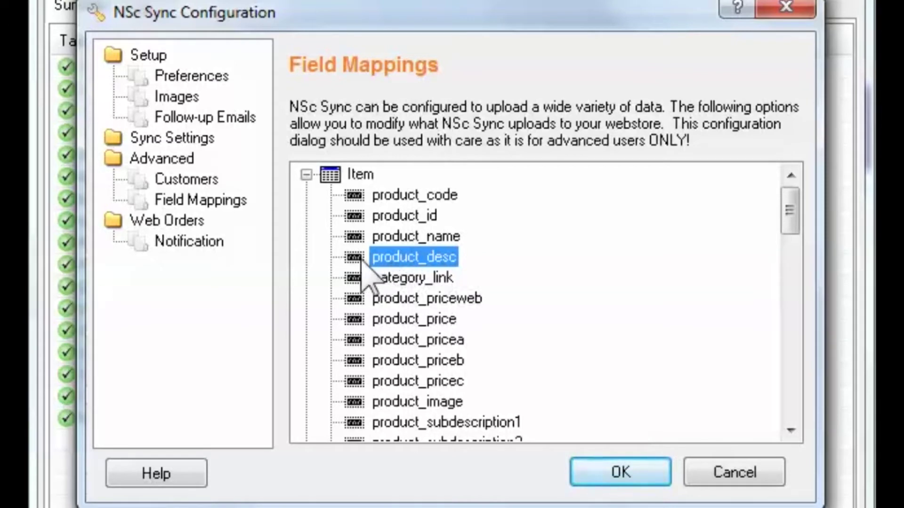
right_click(367, 273)
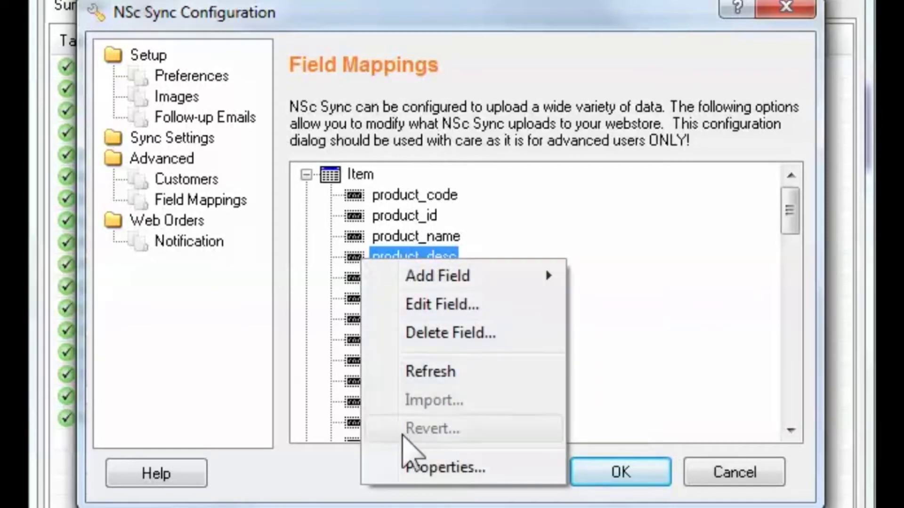
click(419, 467)
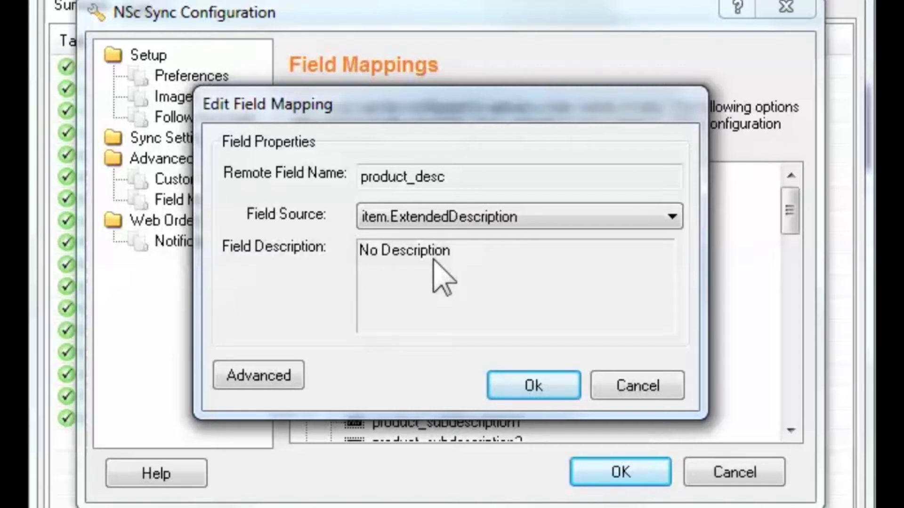
click(518, 386)
- Reopen the product_desc mapping properties and choose item.ExtendedDescription as the field source
right_click(357, 257)
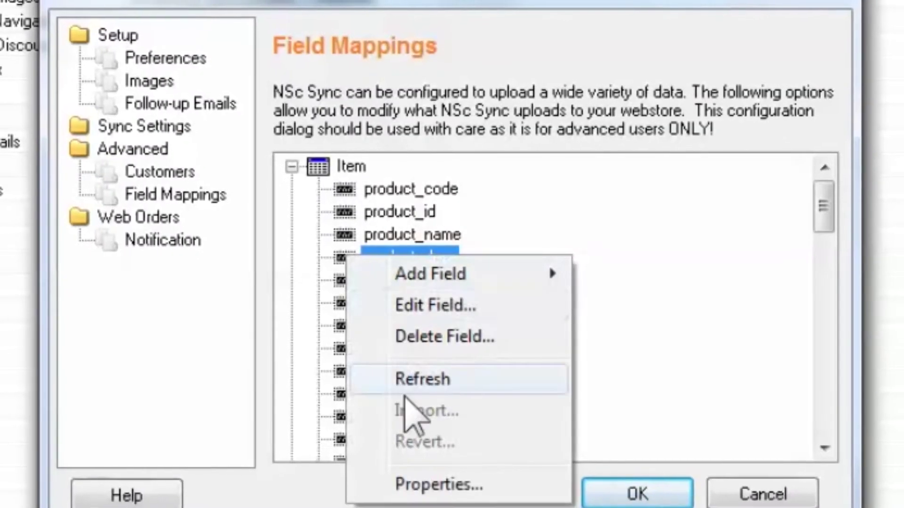
click(426, 484)
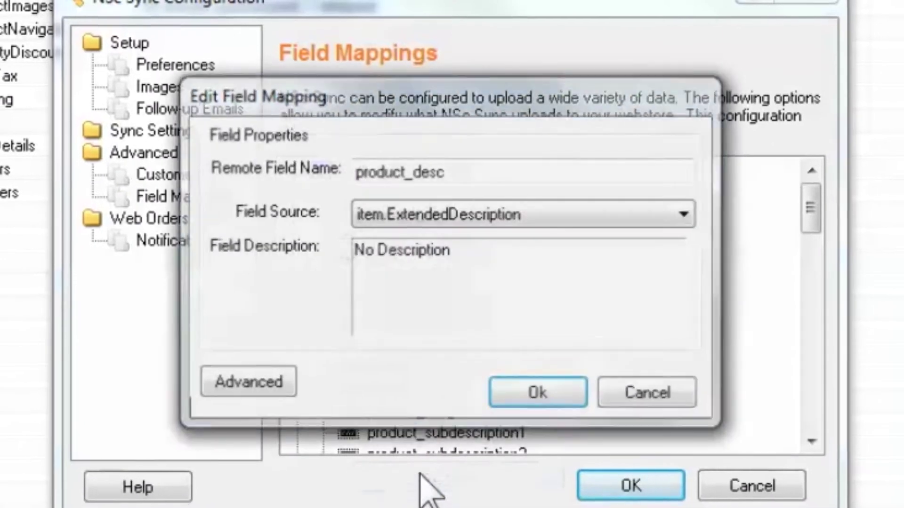
click(522, 217)
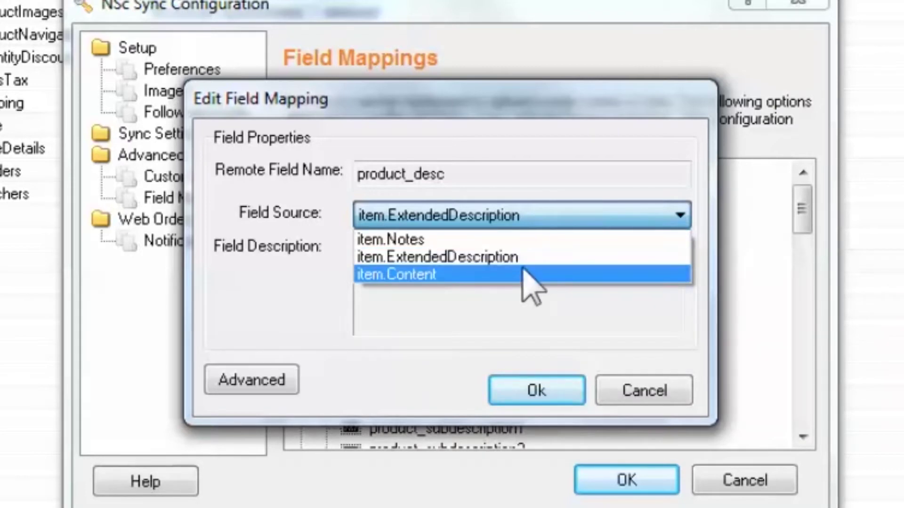
click(521, 257)
- Switch the product_desc mapping to advanced source editing and examine the insertable fields of each data type, from String to Text
click(263, 379)
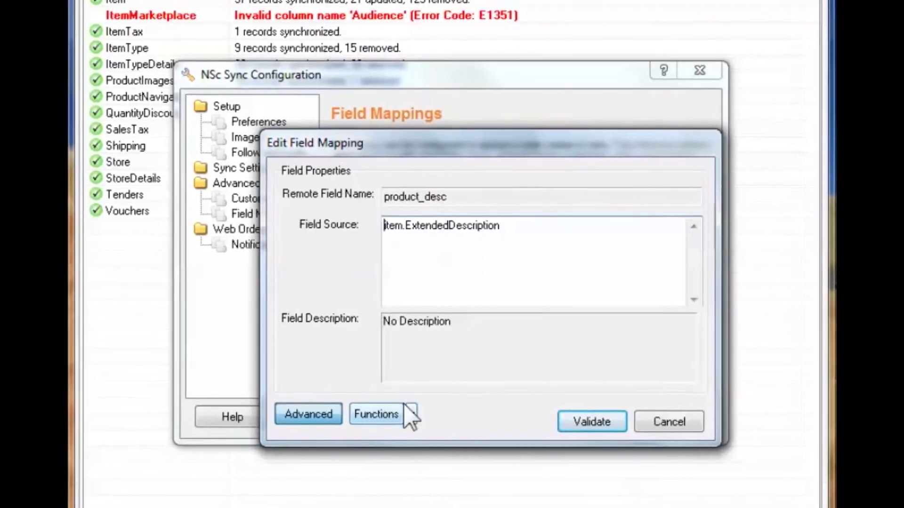
click(402, 448)
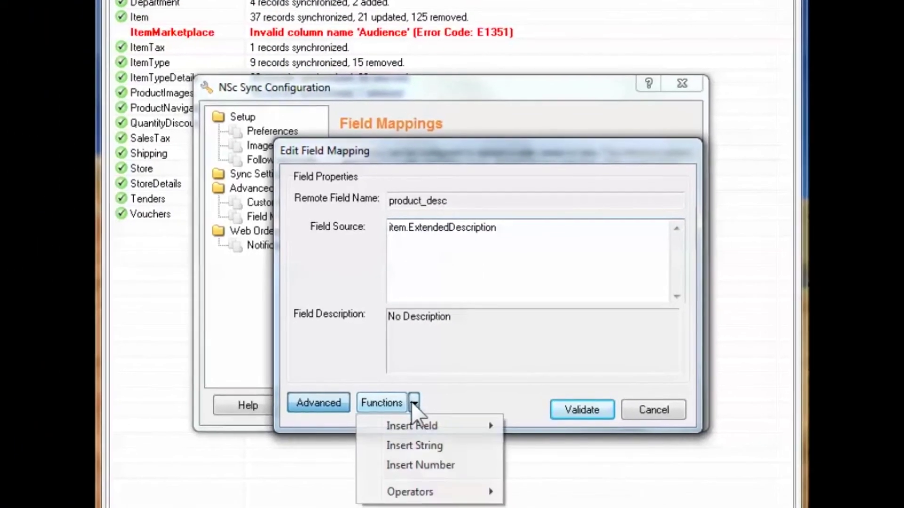
mouse_move(449, 426)
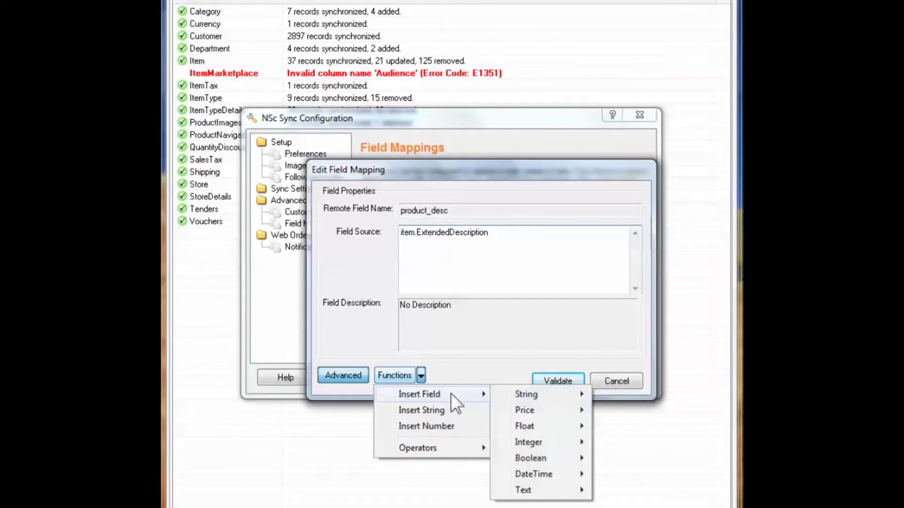
mouse_move(516, 395)
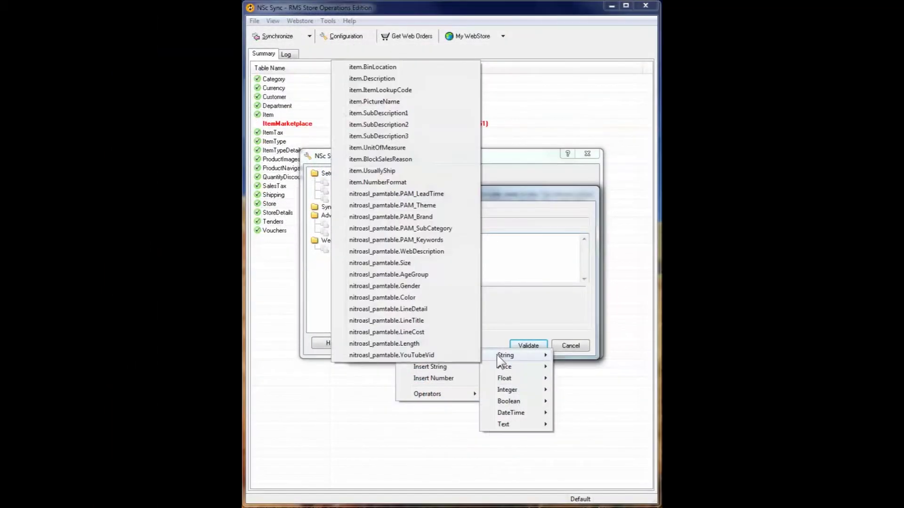
mouse_move(504, 367)
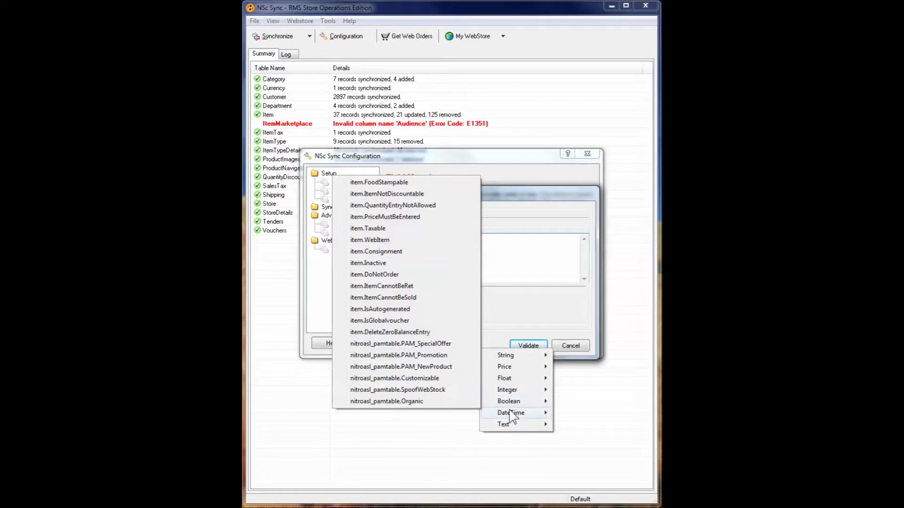
mouse_move(509, 426)
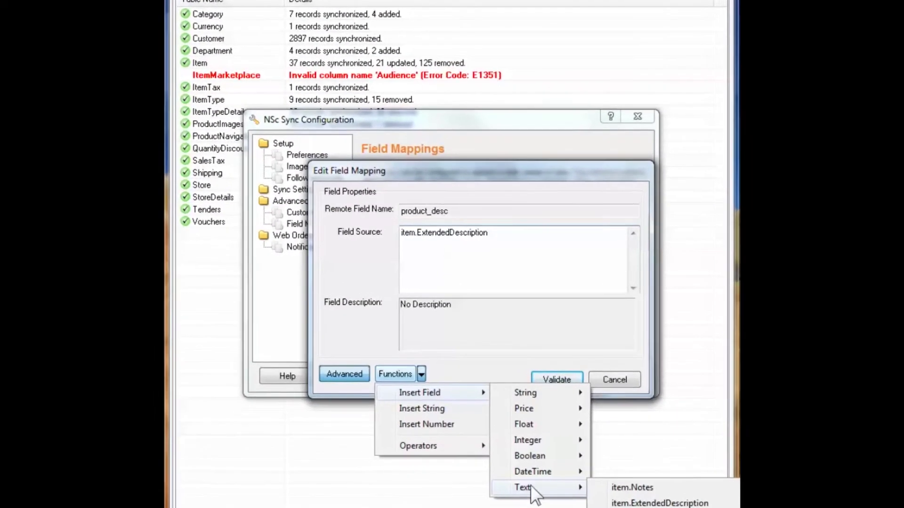
- Look through the insertable fields again, locate item.SubDescription3 among the String fields, and close the product_desc mapping
mouse_move(524, 396)
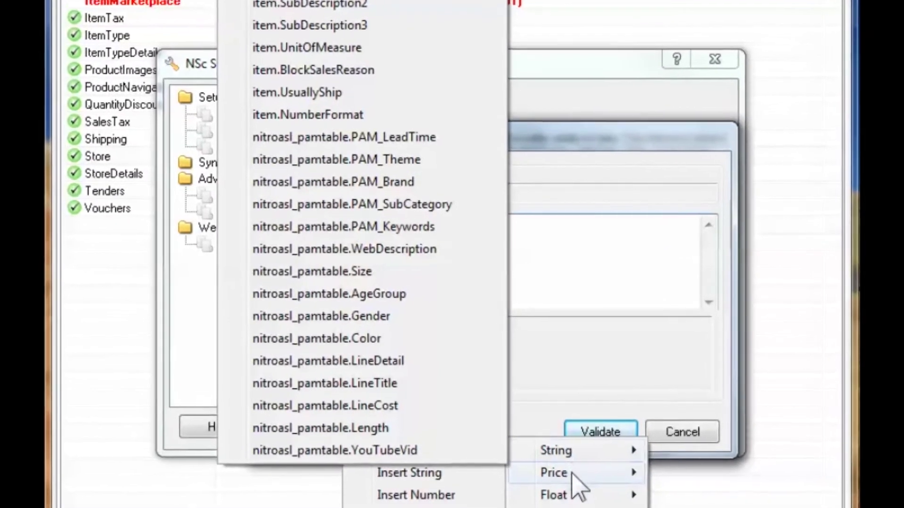
mouse_move(554, 441)
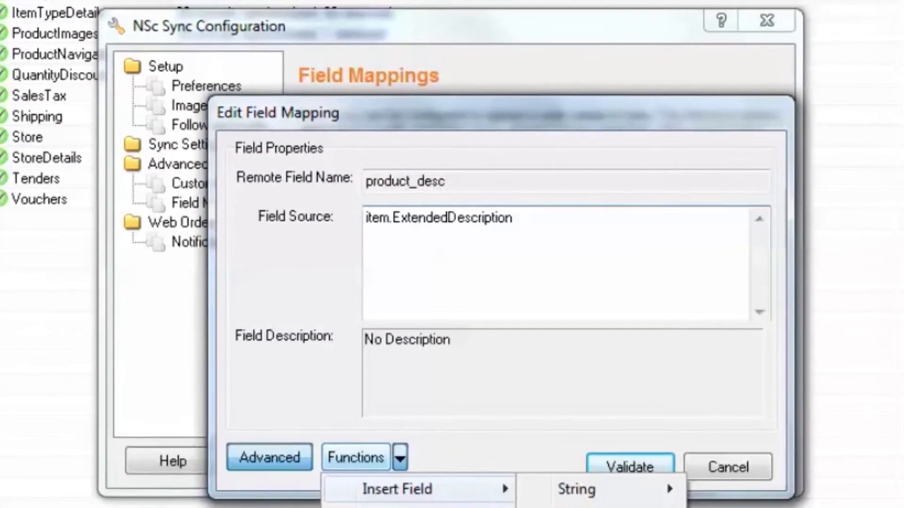
mouse_move(560, 460)
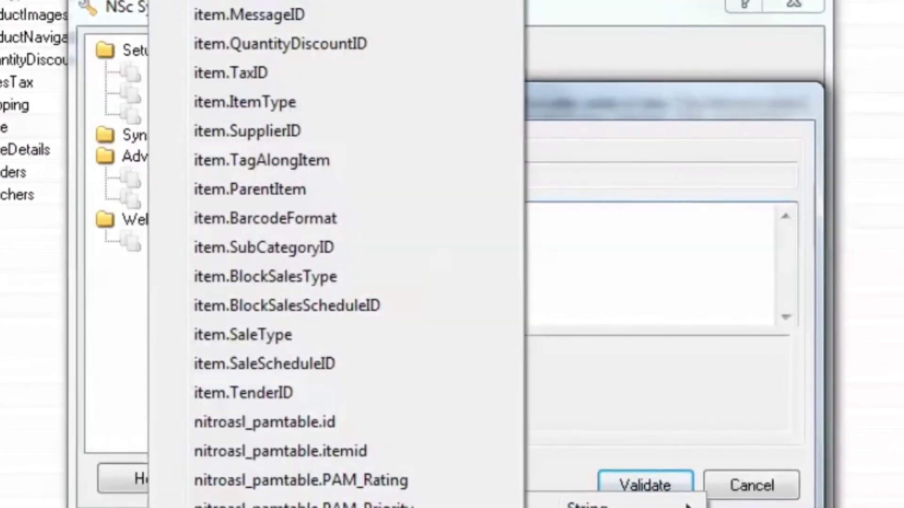
mouse_move(581, 507)
key(Escape)
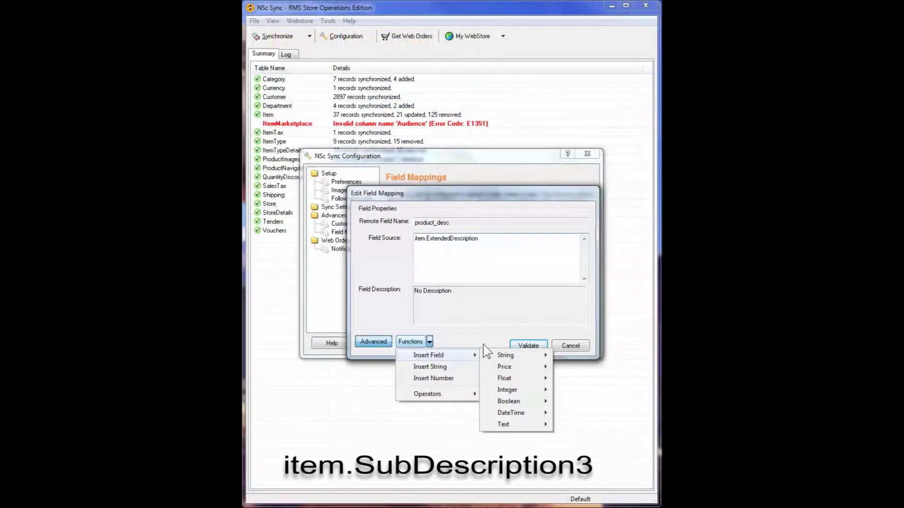
mouse_move(586, 507)
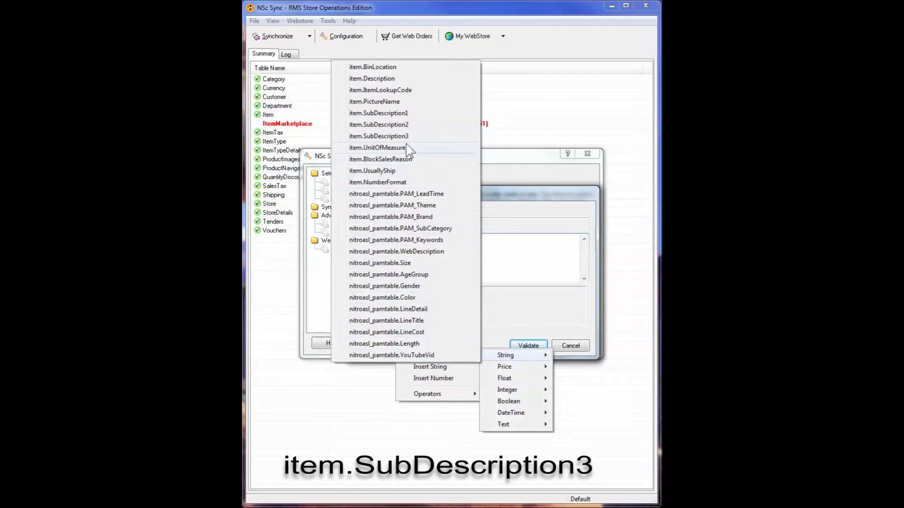
click(520, 202)
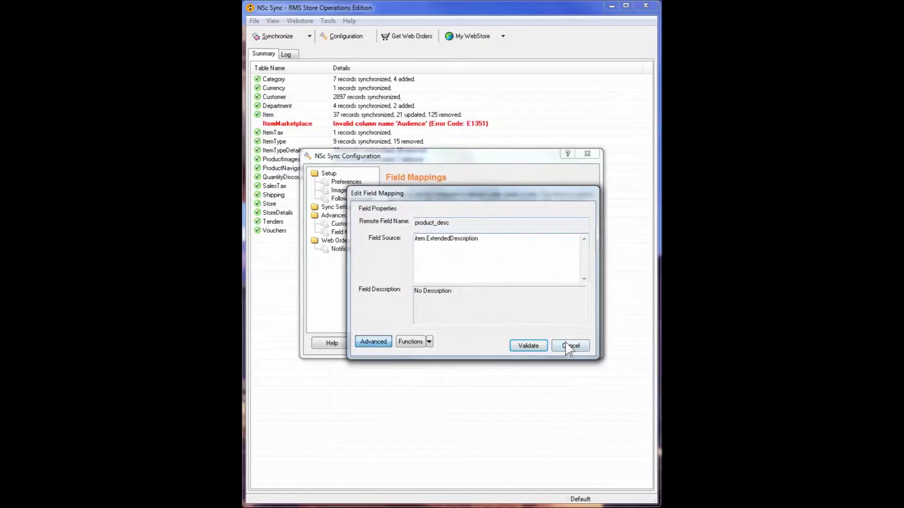
click(524, 346)
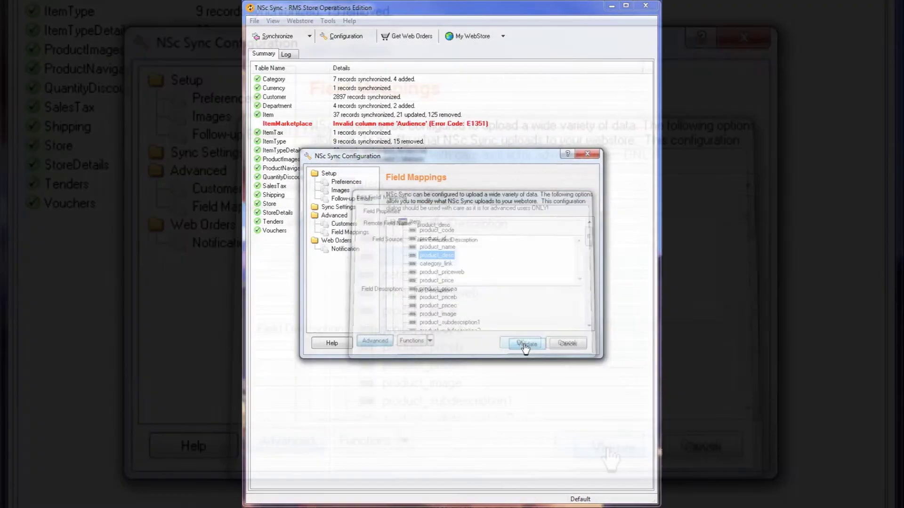
- Reopen the product_desc mapping properties, choose item.ExtendedDescription as the field source and switch to advanced source editing
right_click(445, 256)
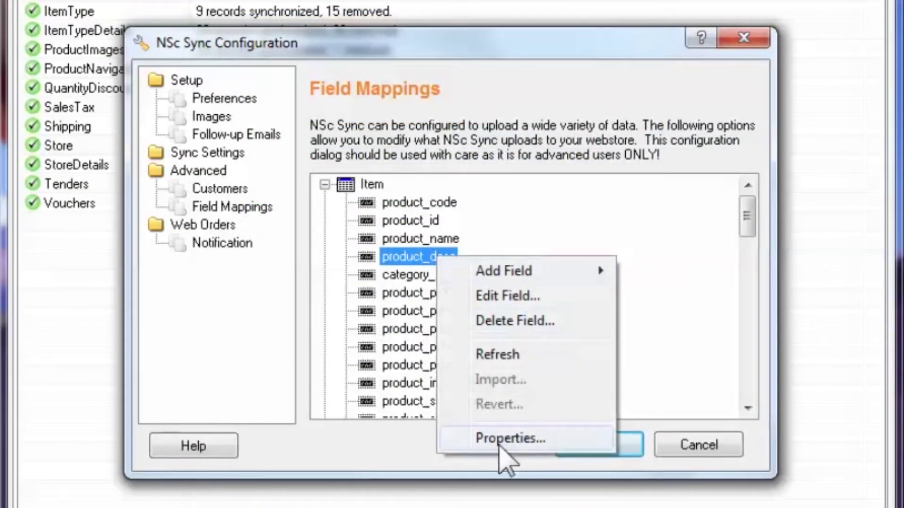
click(500, 444)
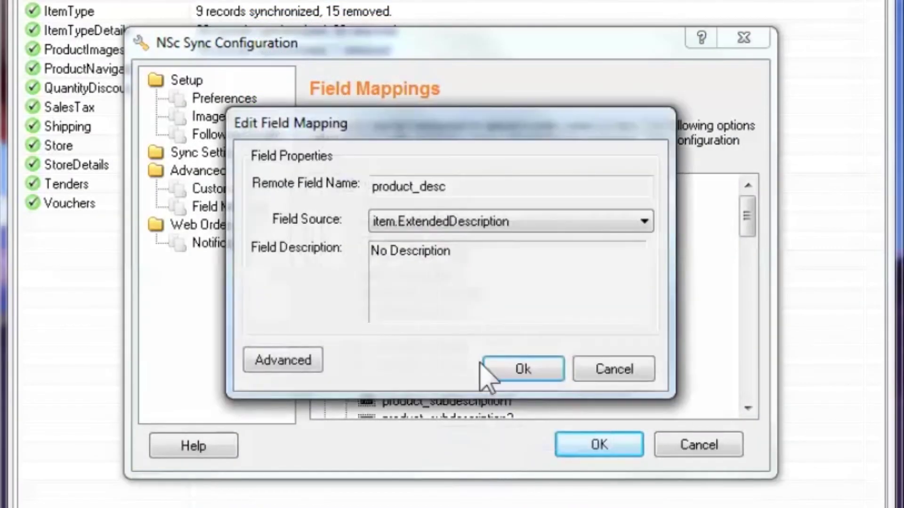
click(535, 220)
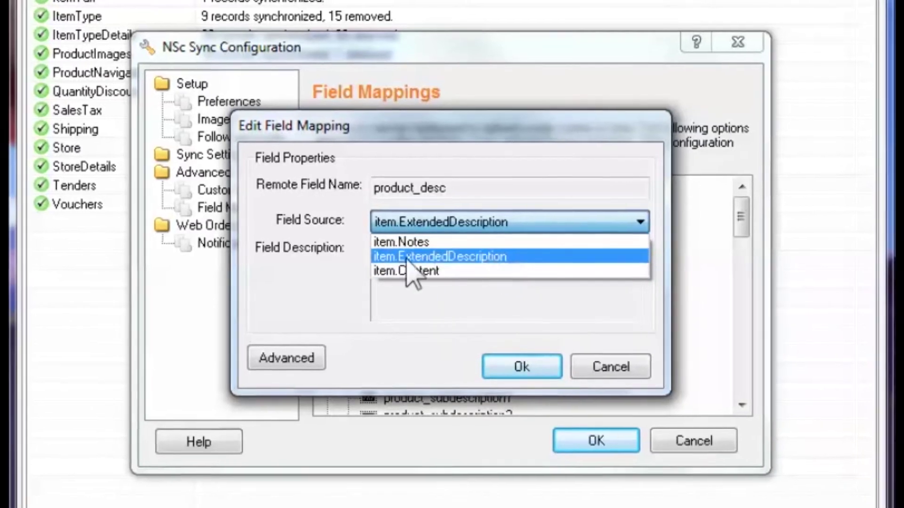
click(377, 258)
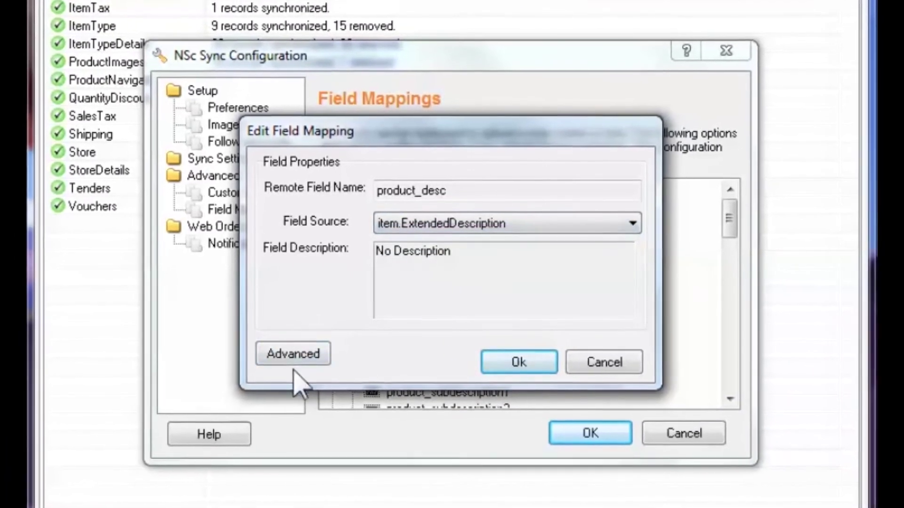
click(288, 363)
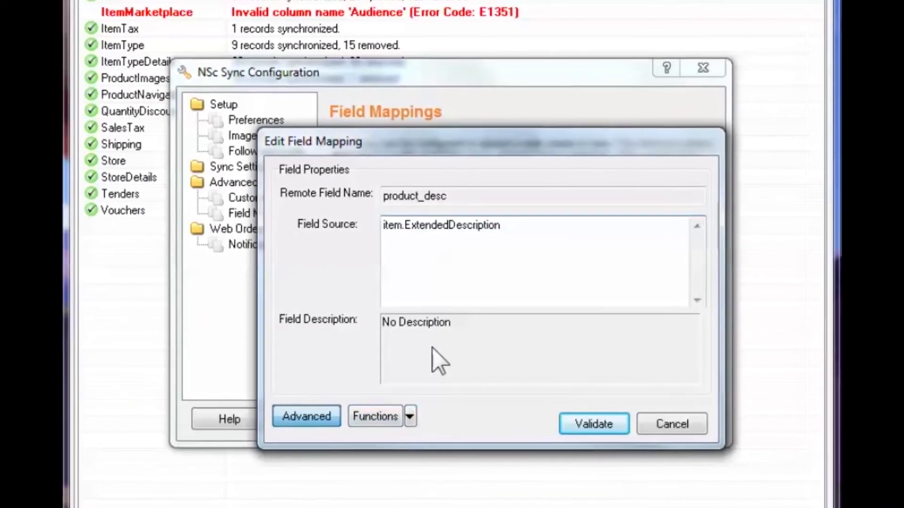
- Replace the product_desc field source expression with the String field item.SubDescription3
double_click(506, 245)
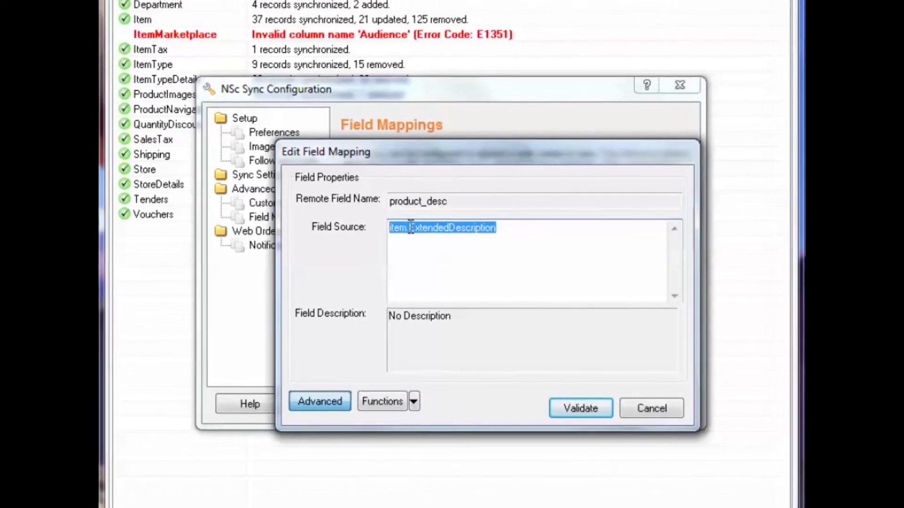
click(418, 399)
mouse_move(427, 414)
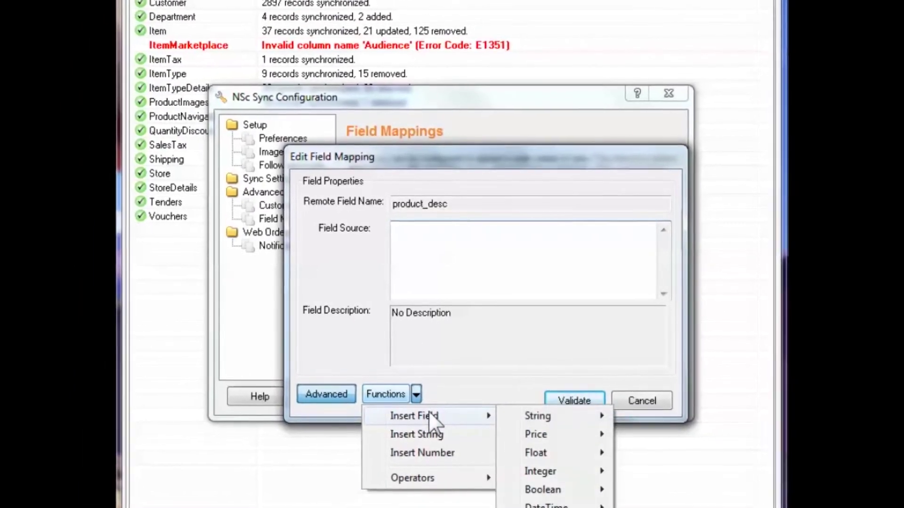
mouse_move(562, 420)
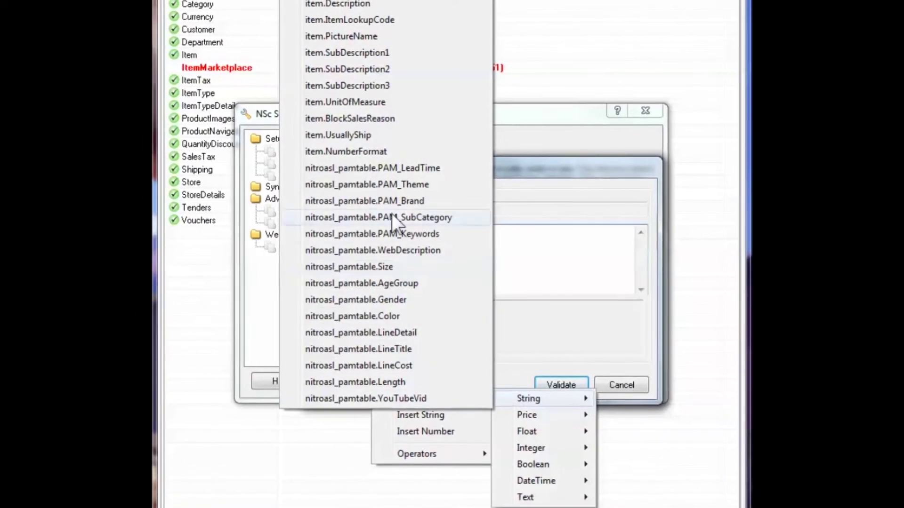
click(376, 93)
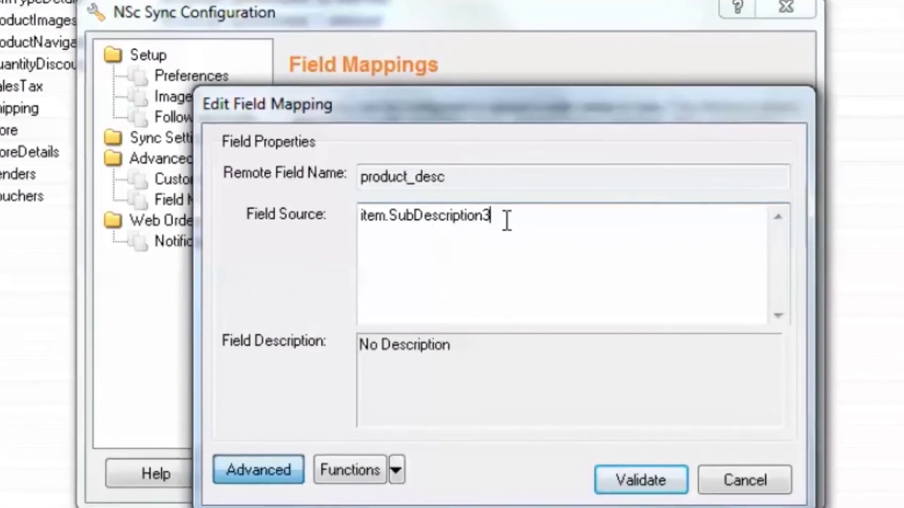
drag(506, 219, 358, 215)
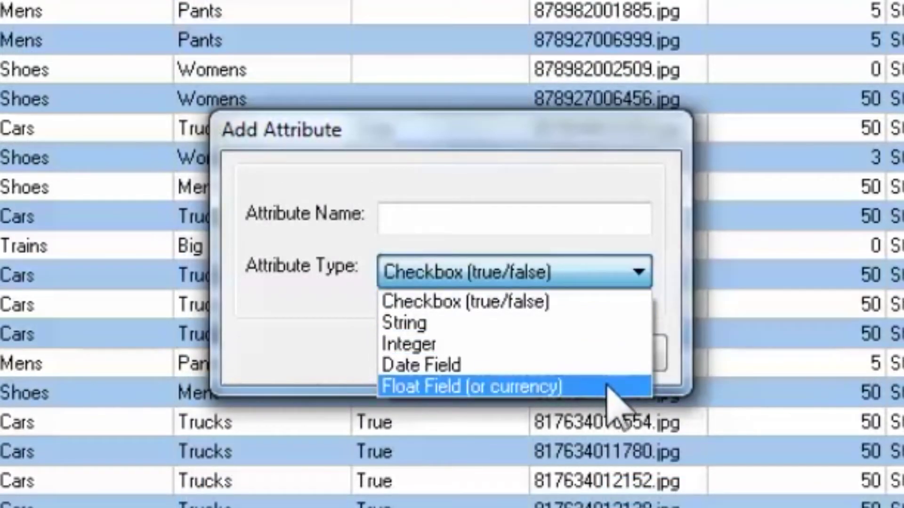
- Switch to the web store to view the ACCOMPLISHMENT Performance Tee's shipping, reviews and description sections, then the shipping rule condition sources
click(585, 281)
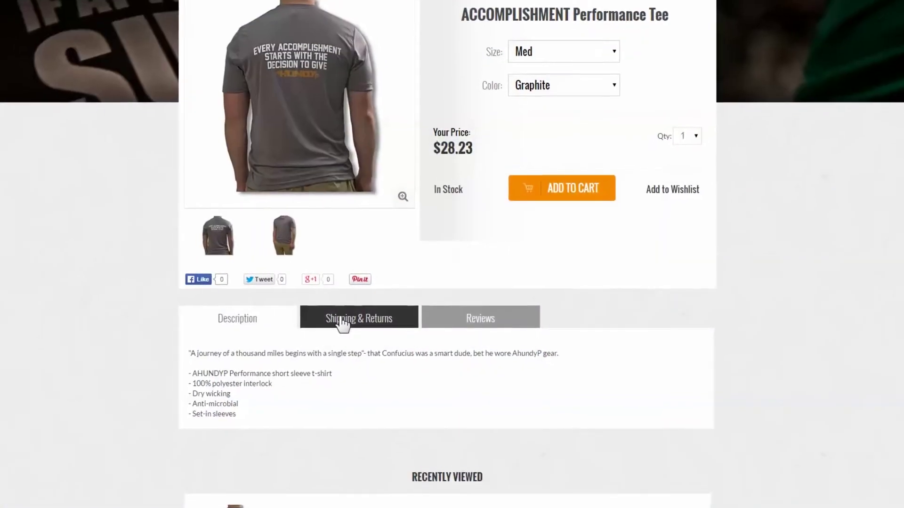
click(334, 328)
click(471, 328)
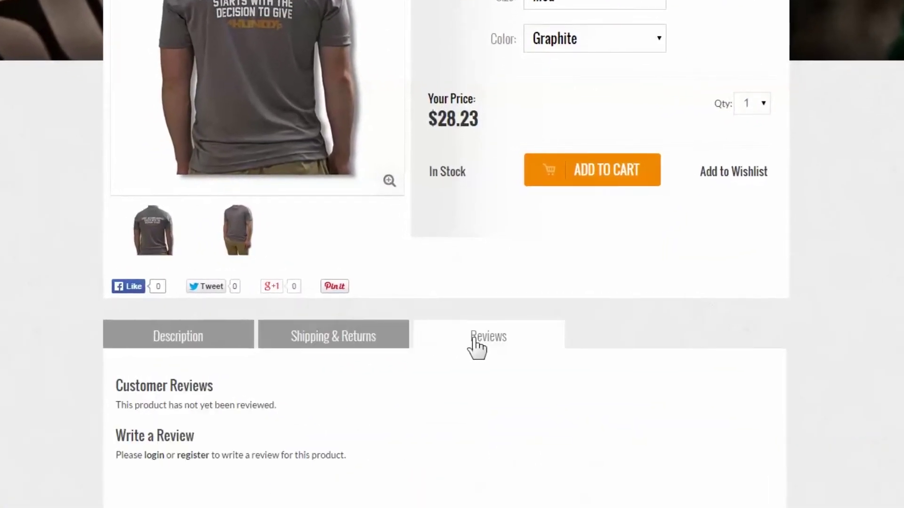
click(214, 339)
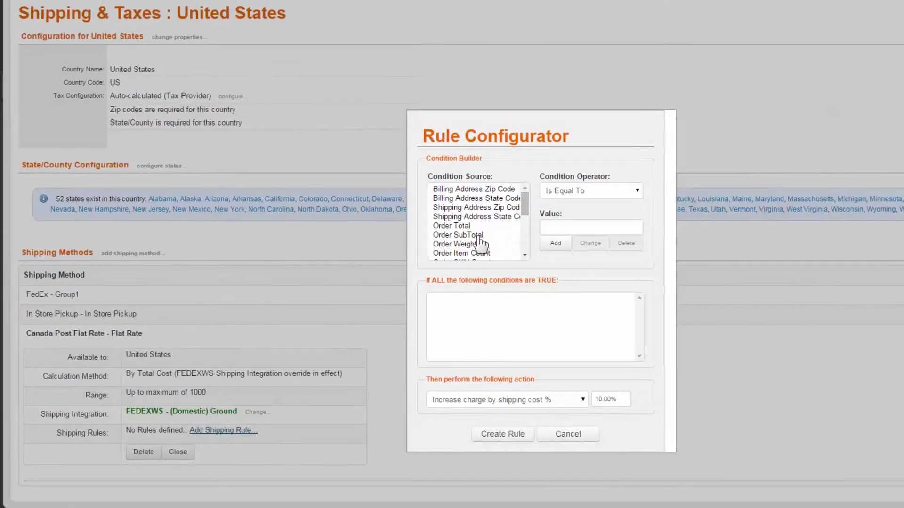
scroll(468, 240, down, 3)
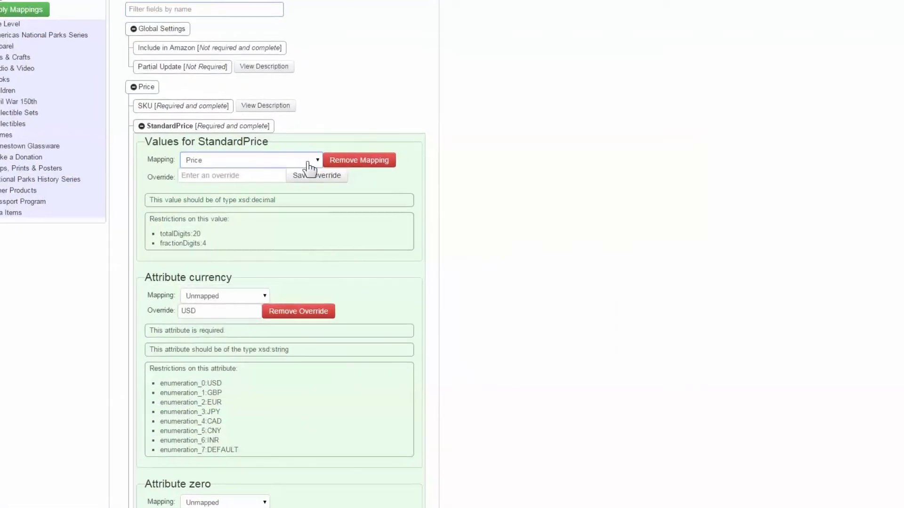
- Map the StandardPrice value to Price in the Amazon field mappings
click(303, 157)
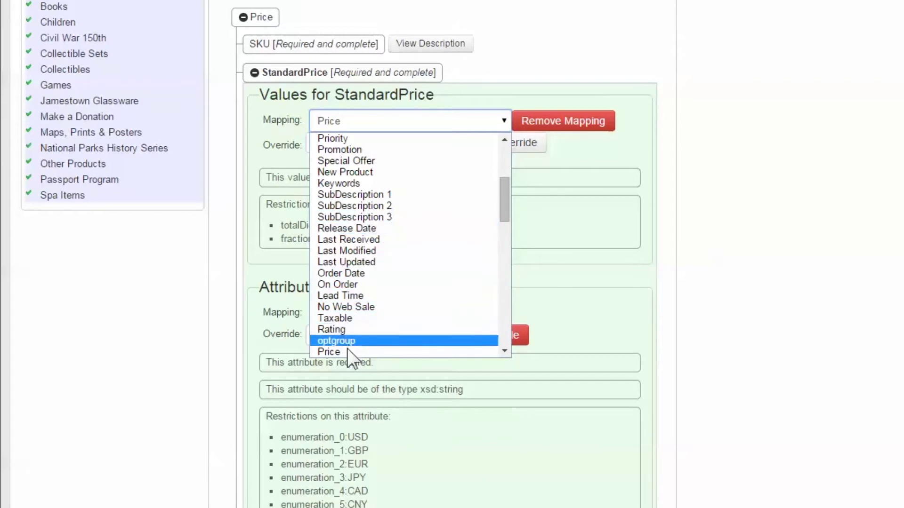
click(347, 351)
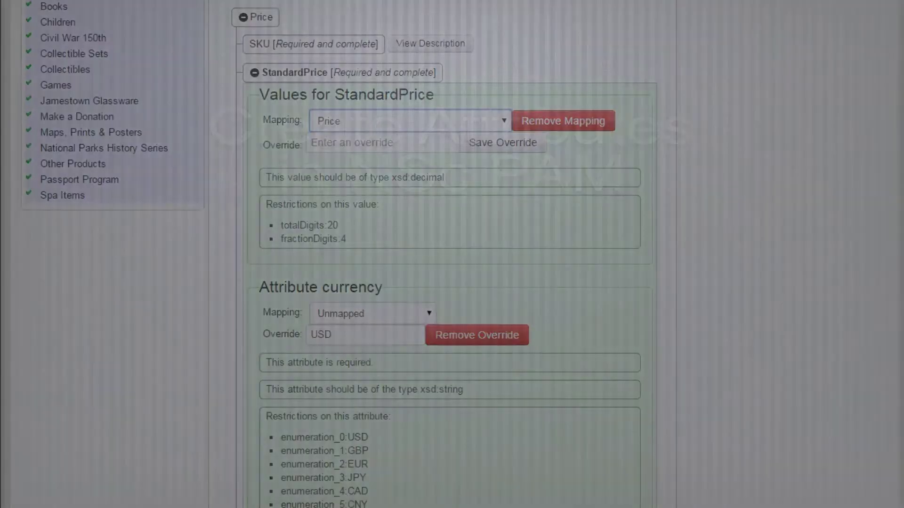
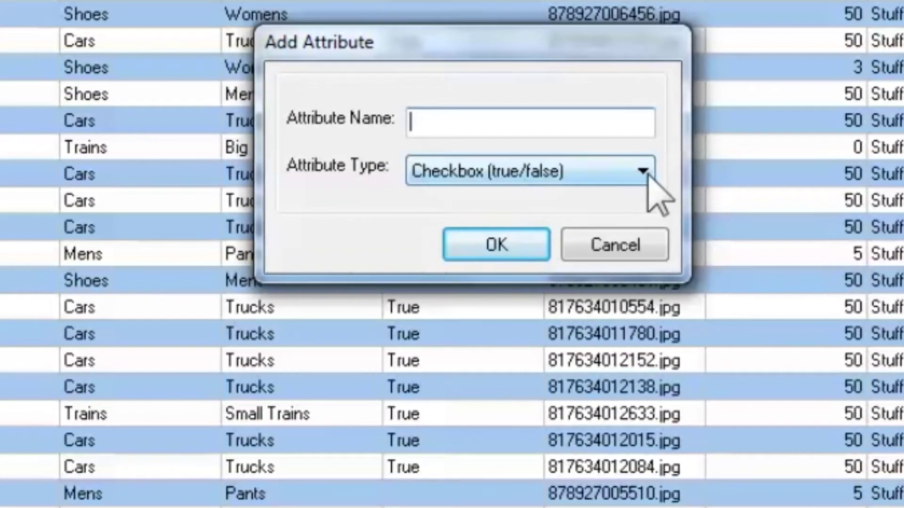
- Switch to NSc PAM, review the available attribute types, and add a String attribute named Country
click(641, 173)
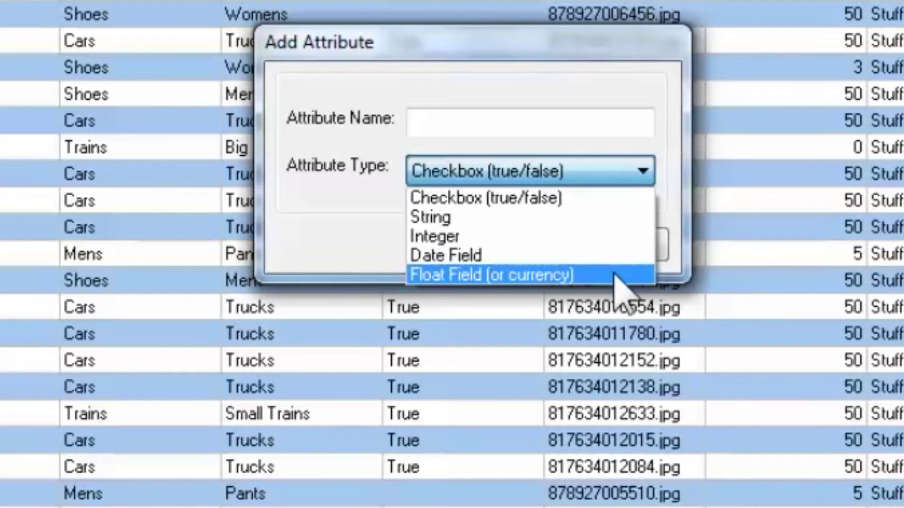
click(624, 196)
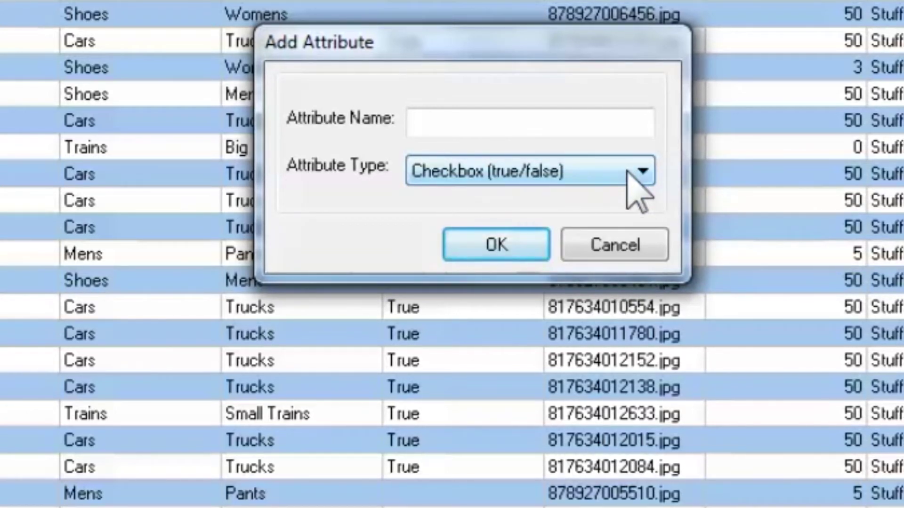
click(631, 178)
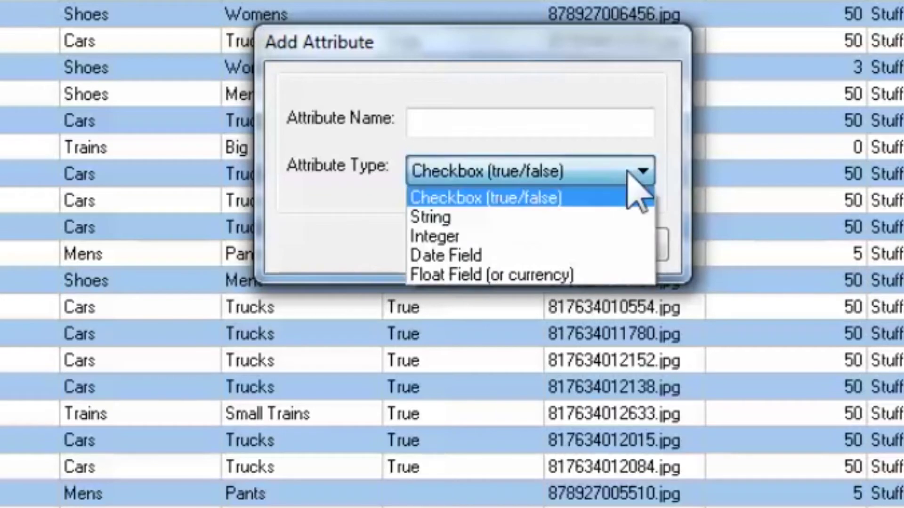
click(551, 217)
click(537, 126)
text(Country)
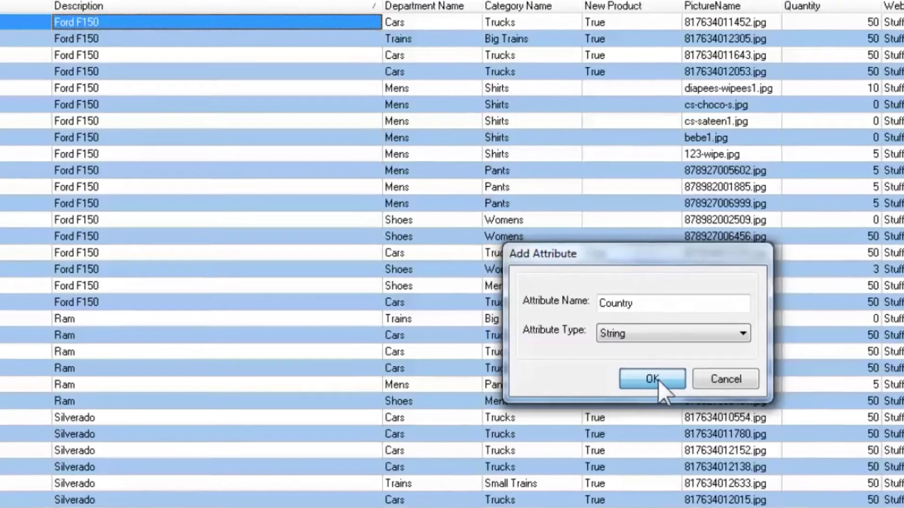
click(612, 341)
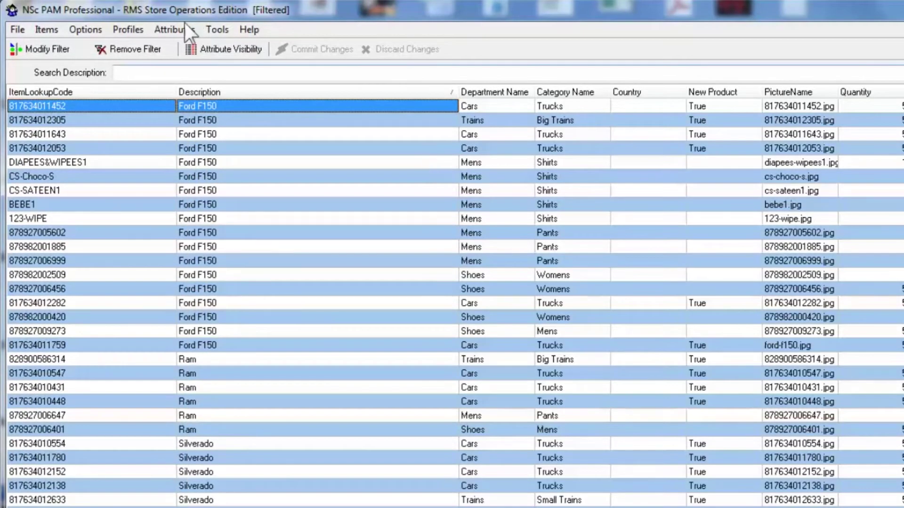
- Add a Float Field (or currency) attribute named OversizeType
click(174, 29)
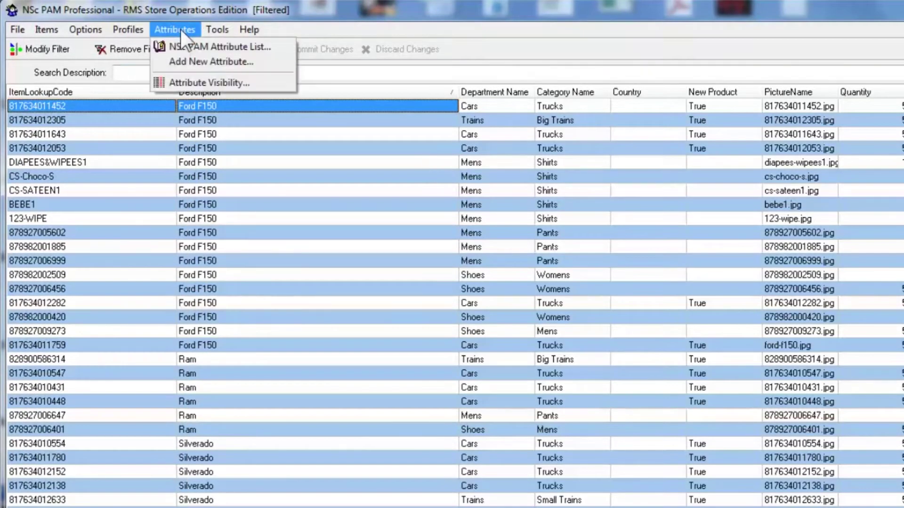
click(205, 60)
click(728, 371)
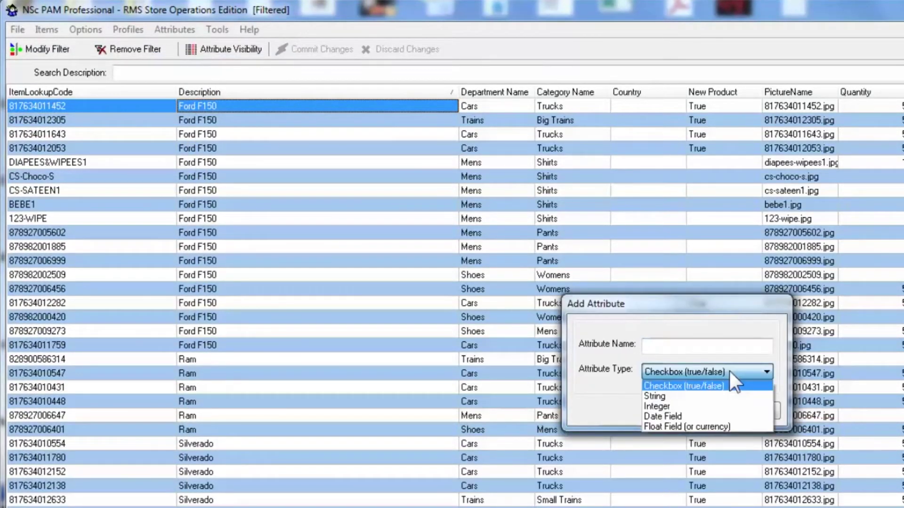
click(712, 425)
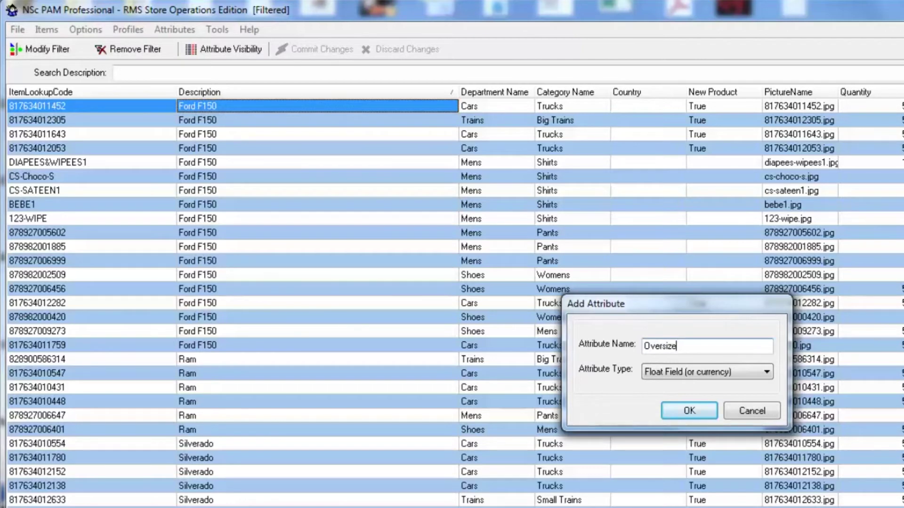
key(Return)
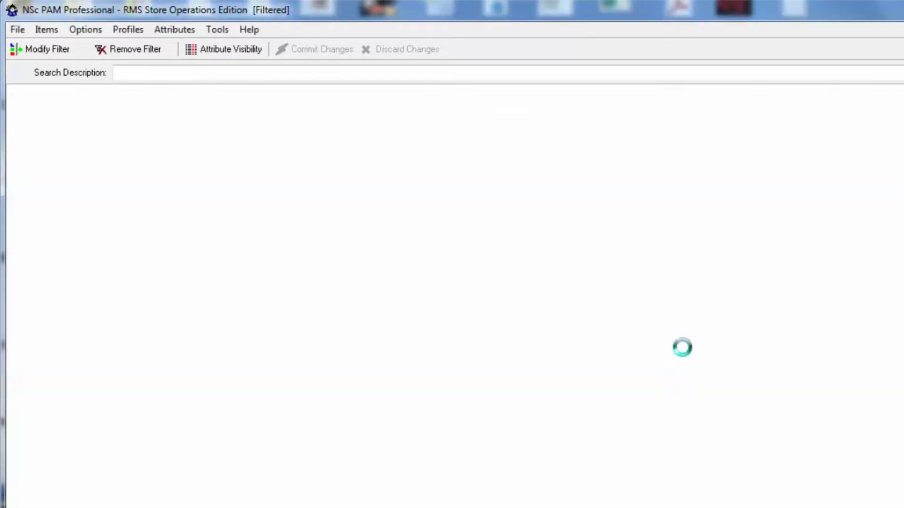
- Add a Checkbox (true/false) attribute named AMZItem
click(153, 34)
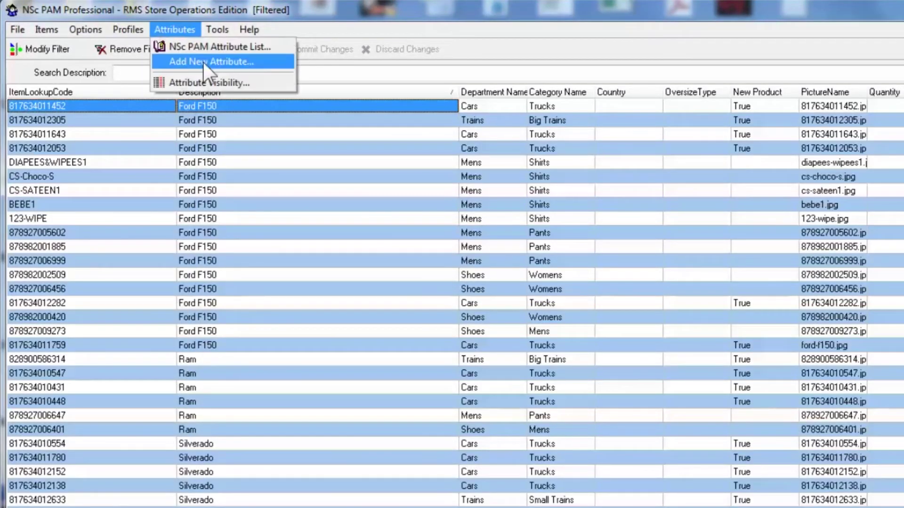
click(203, 63)
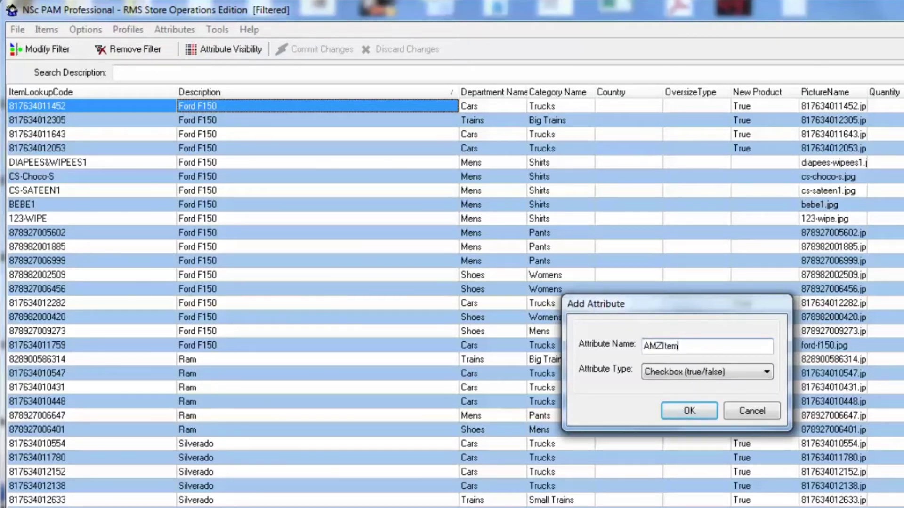
click(689, 411)
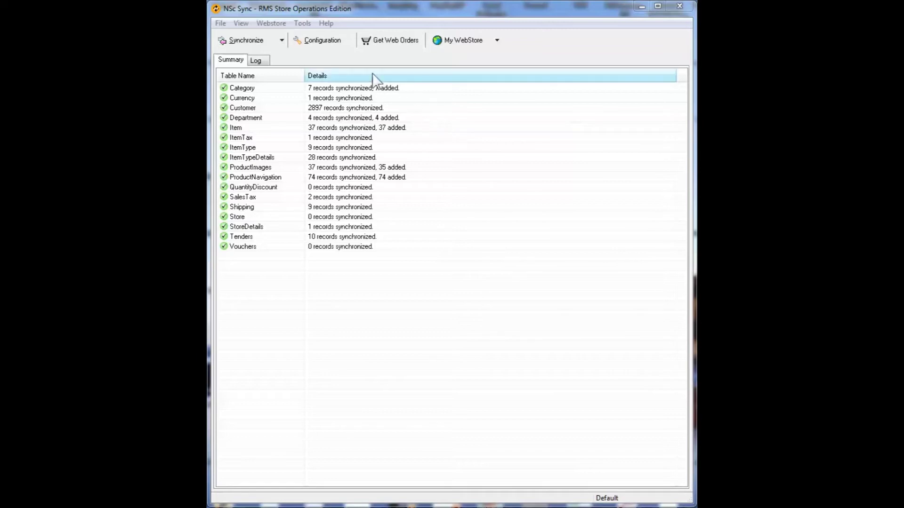
- Switch to NSc Sync and expand the Item table in the configuration's Field Mappings
click(342, 45)
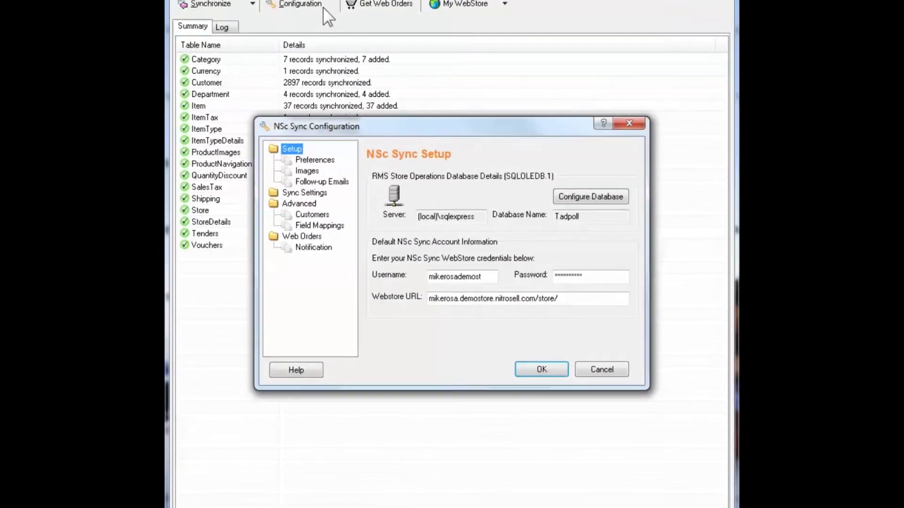
drag(400, 125, 351, 62)
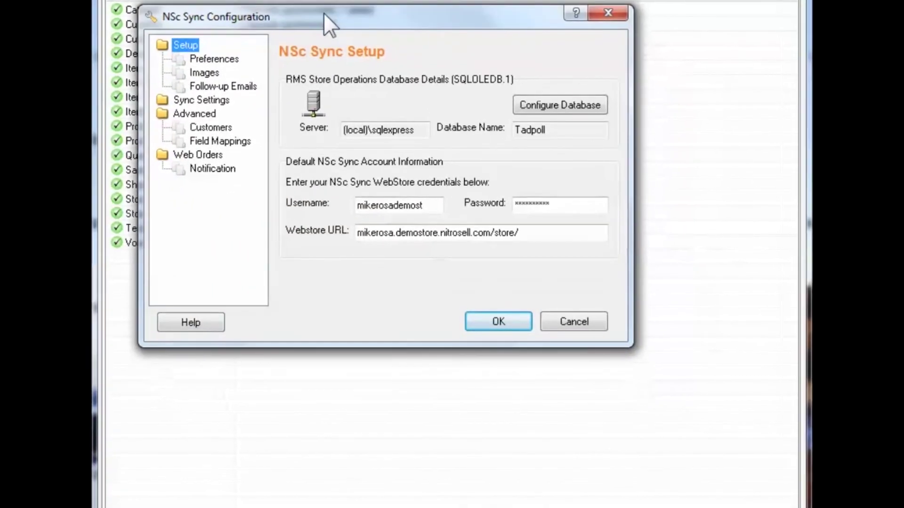
click(218, 142)
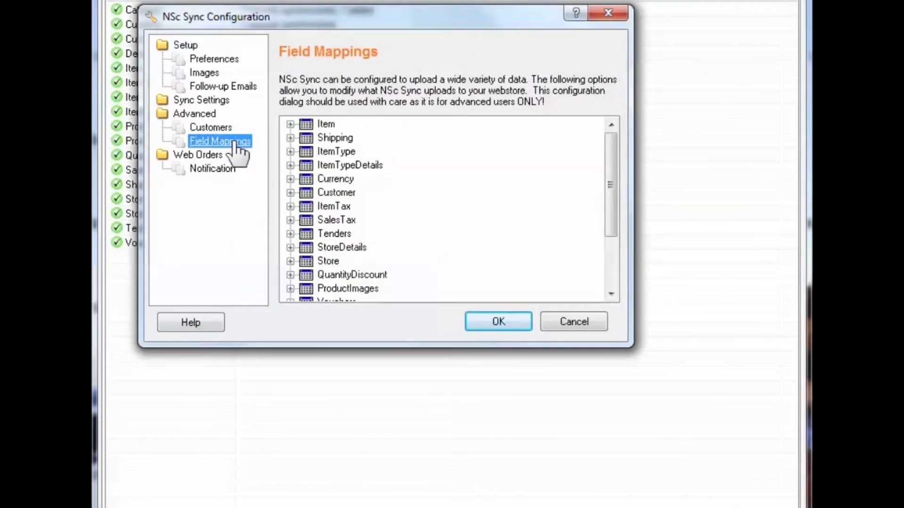
click(290, 124)
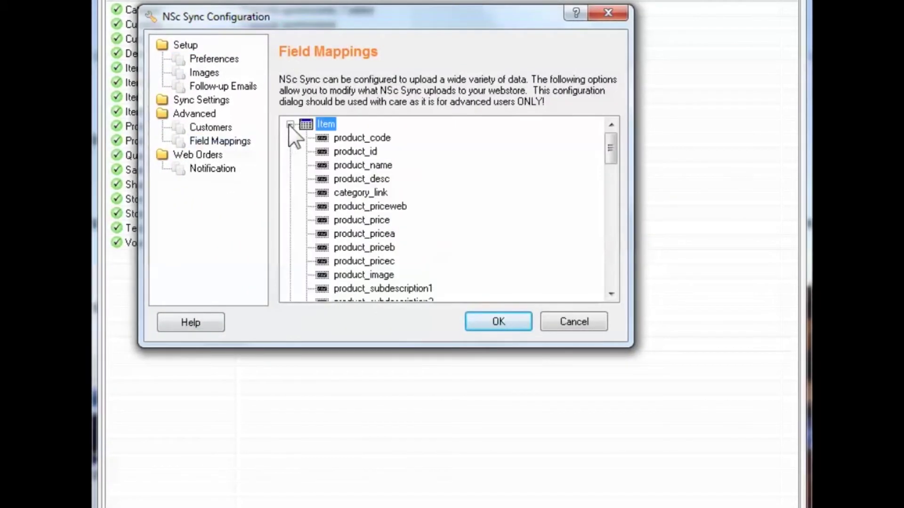
- Examine the custom fields product_weblinxcustomtext1 and product_weblinxcustomnumber5 at the end of the Item table
scroll(397, 182, down, 5)
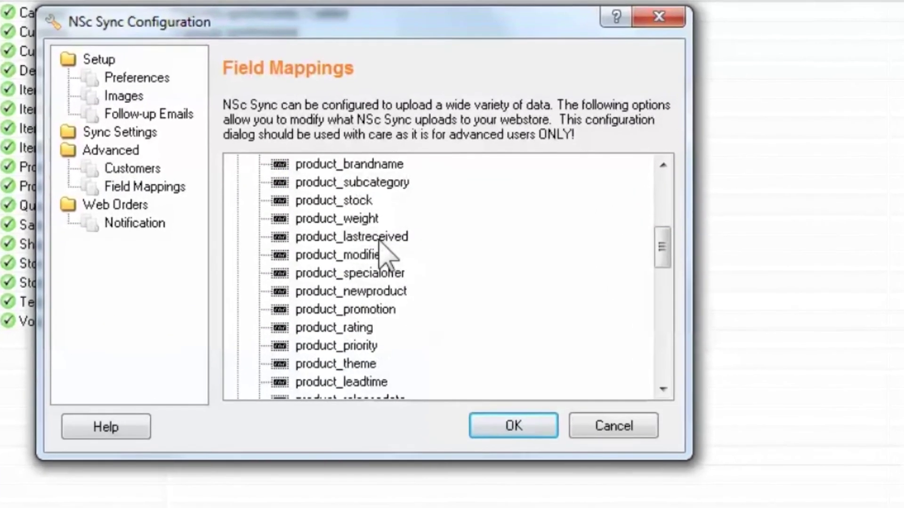
scroll(386, 249, down, 6)
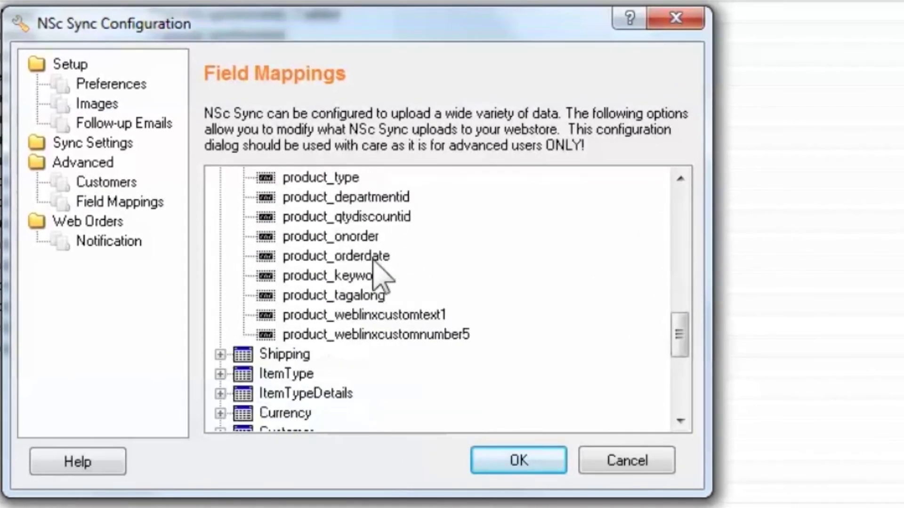
click(376, 314)
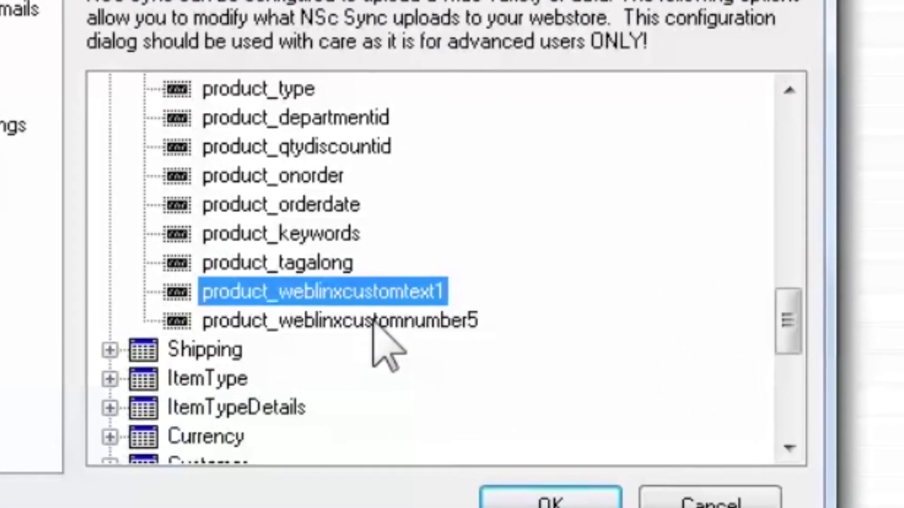
click(374, 320)
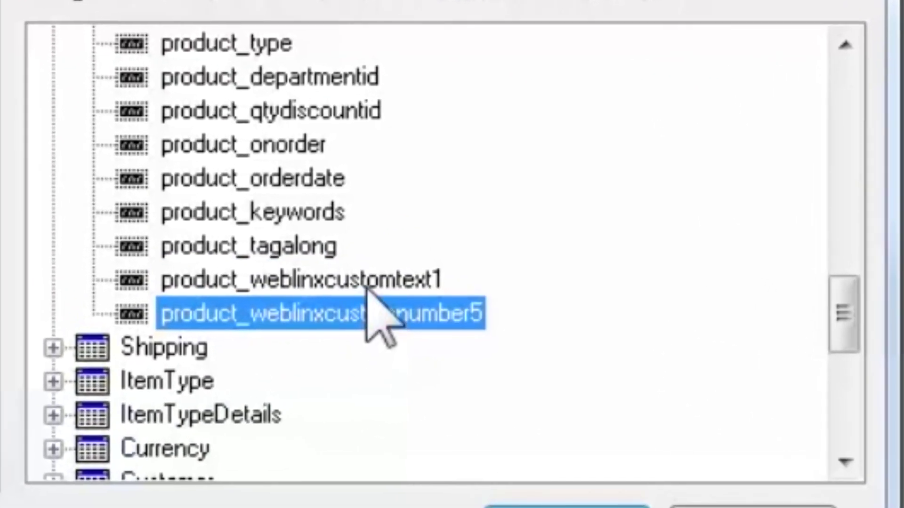
click(379, 299)
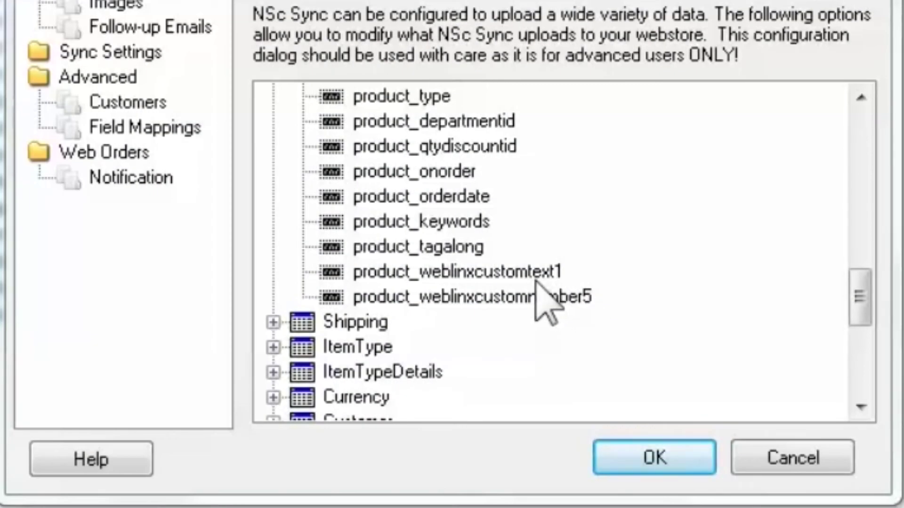
click(536, 279)
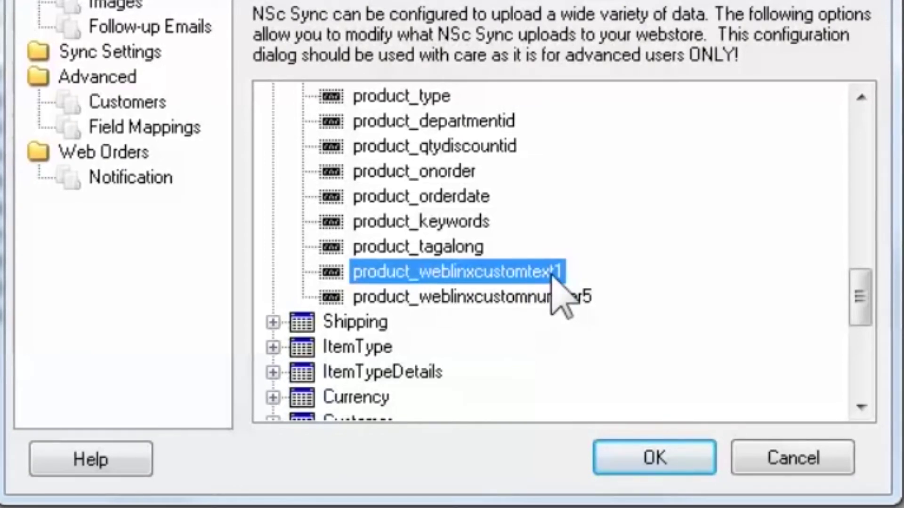
- Start a new standard field for the Item table with the remote field name product_weblinxcustomtext2
scroll(551, 276, up, 15)
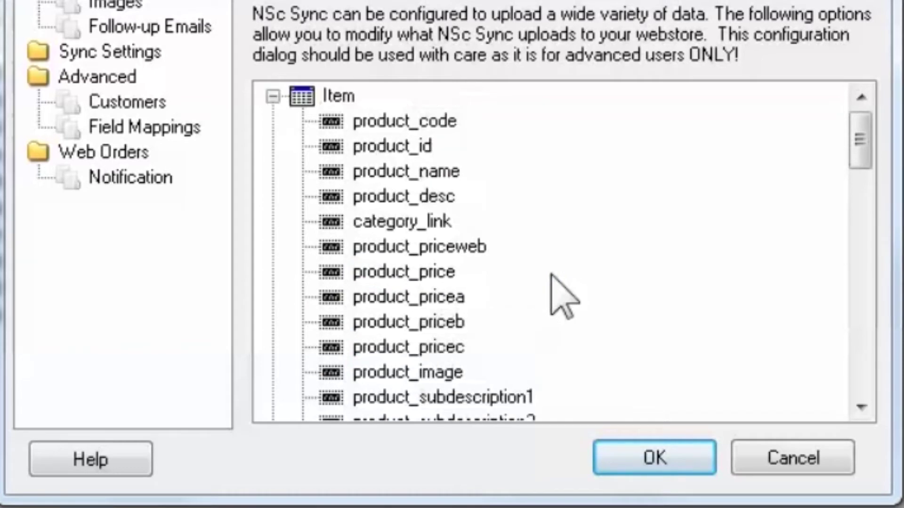
right_click(302, 100)
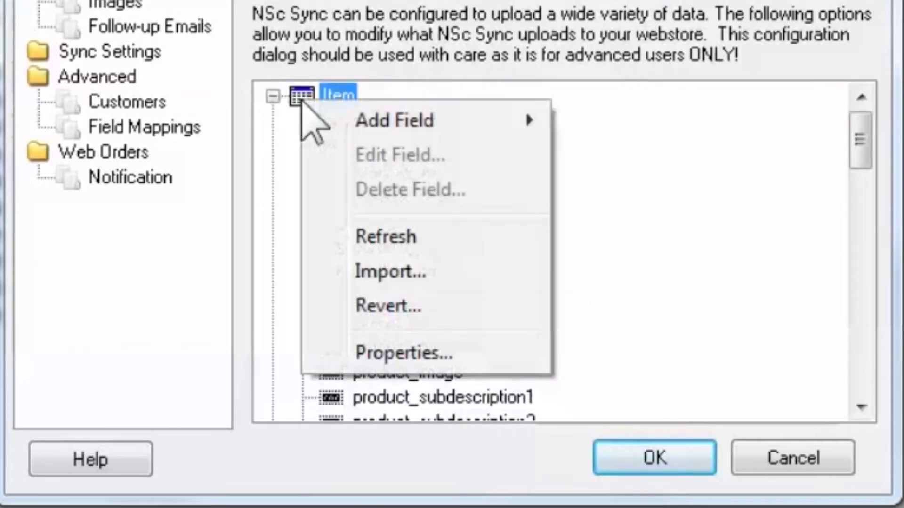
mouse_move(311, 125)
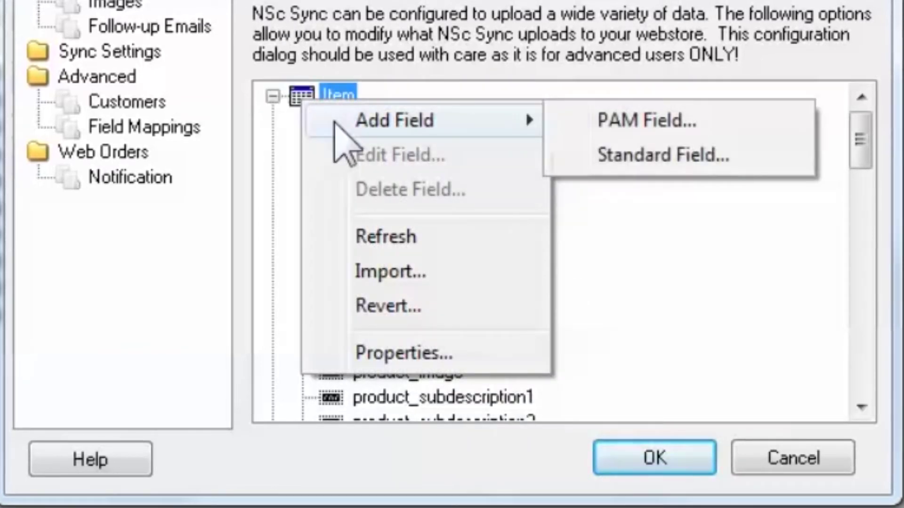
click(630, 158)
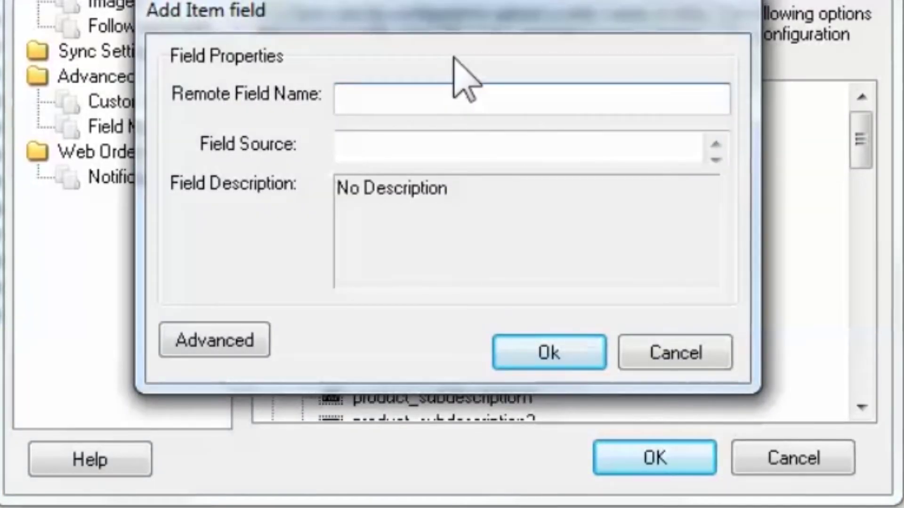
text(produc)
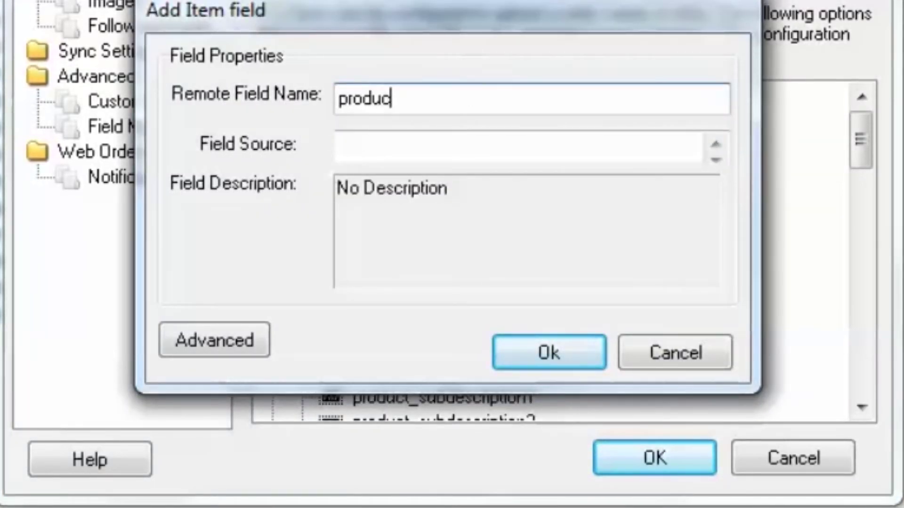
text(t_weblinxcustomtext2)
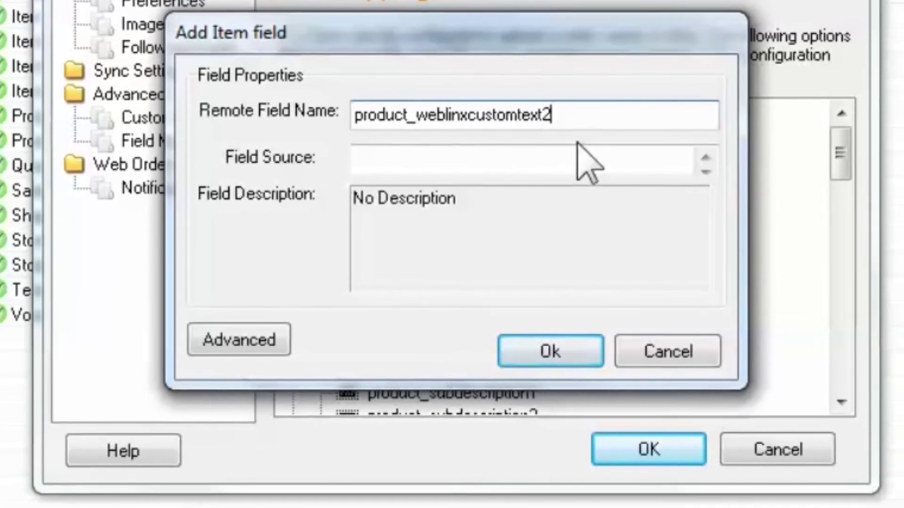
key(ctrl+z)
key(ctrl+z)
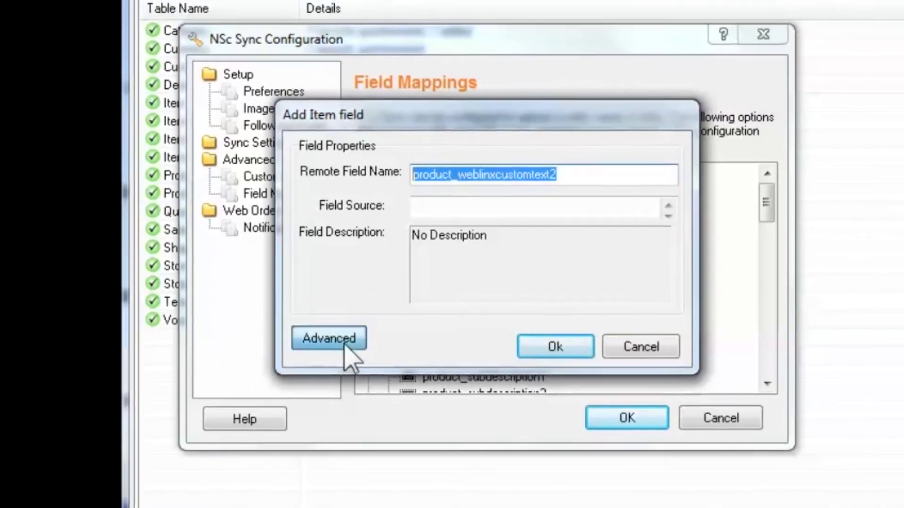
- Set the new field's source to the String field nitroasl_pamtable.Country using the advanced functions, and validate the mapping
click(345, 345)
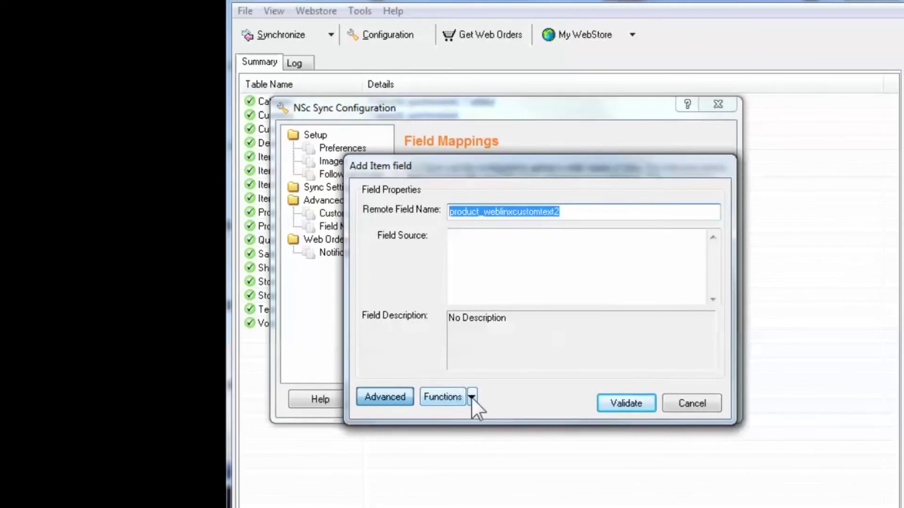
click(471, 398)
mouse_move(507, 417)
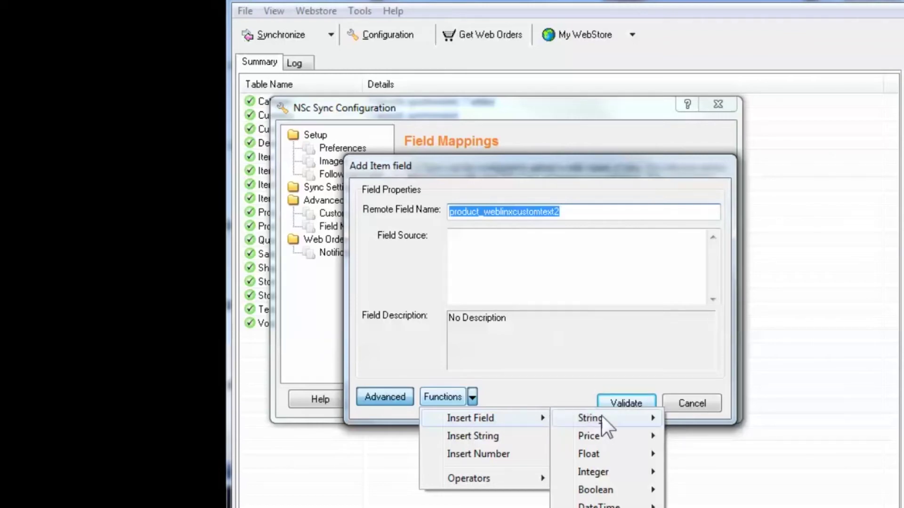
mouse_move(604, 416)
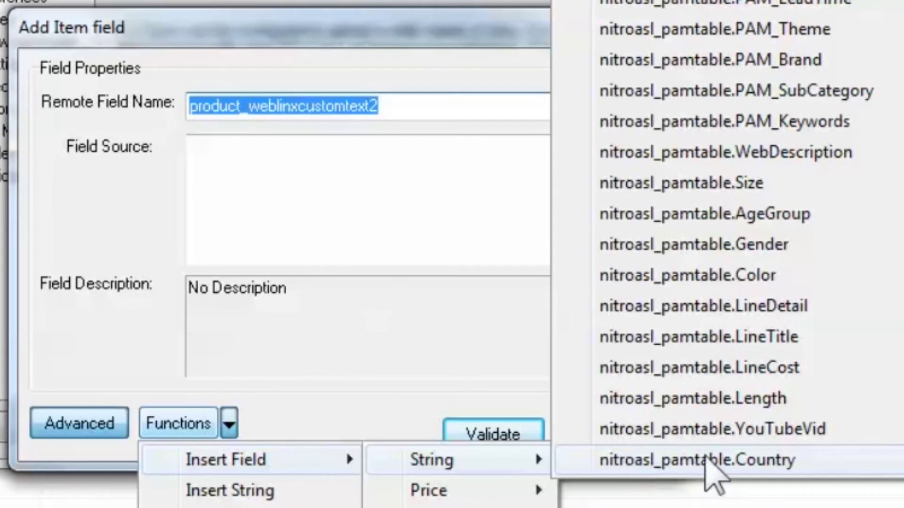
click(801, 465)
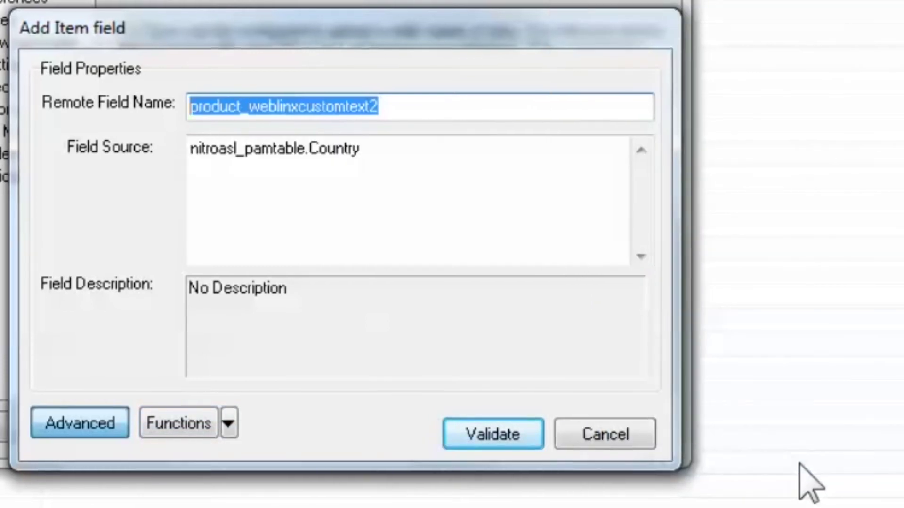
click(510, 440)
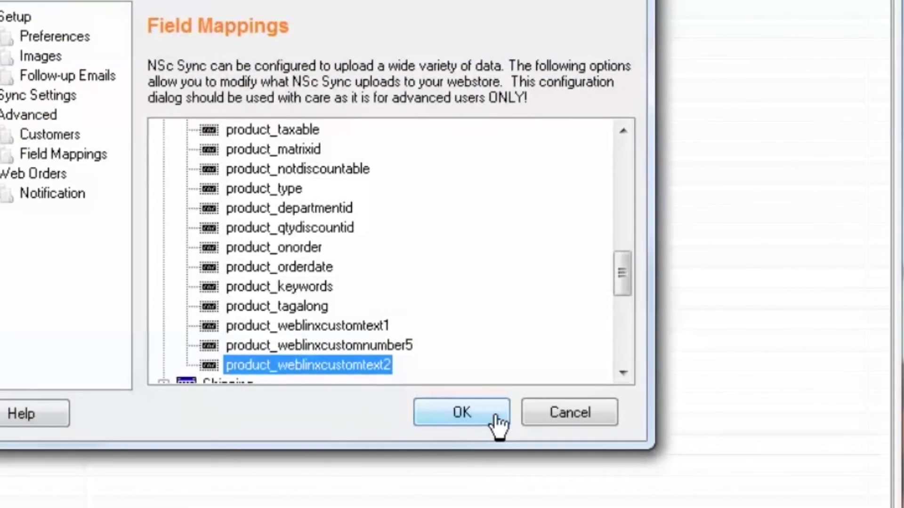
- Try 1=2 as the field source of product_weblinxcustomtext1, and replace the rejected expression before validating the mapping again
click(365, 326)
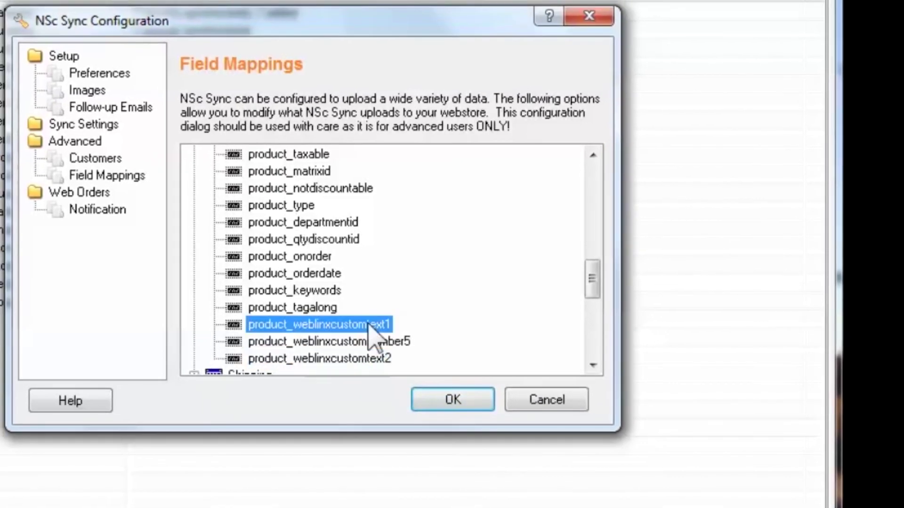
right_click(370, 326)
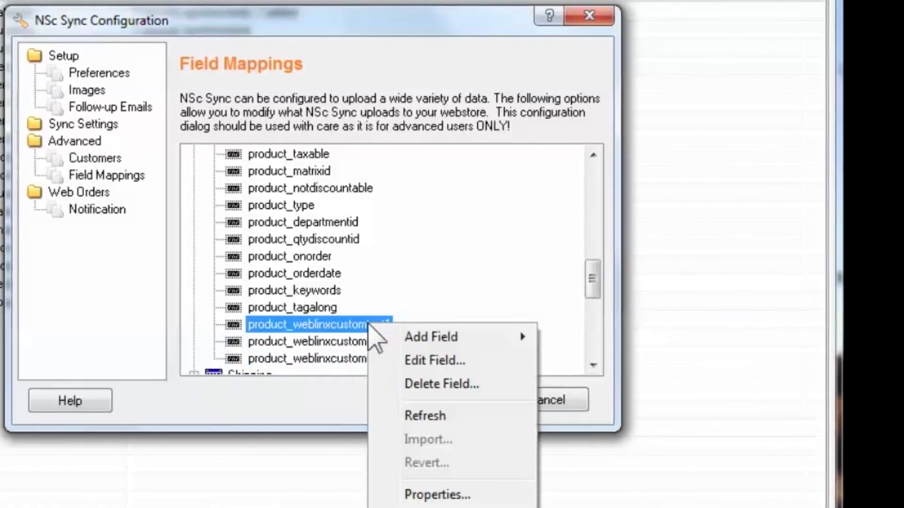
click(440, 495)
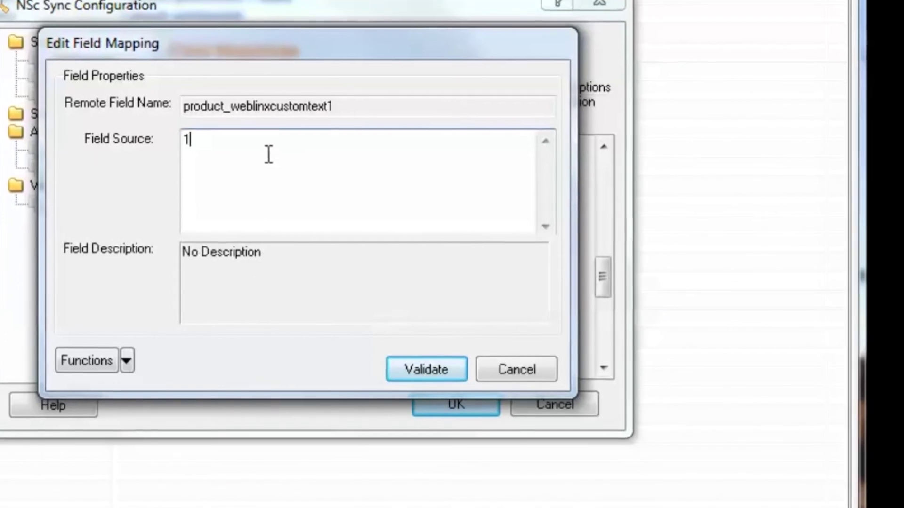
text(=2)
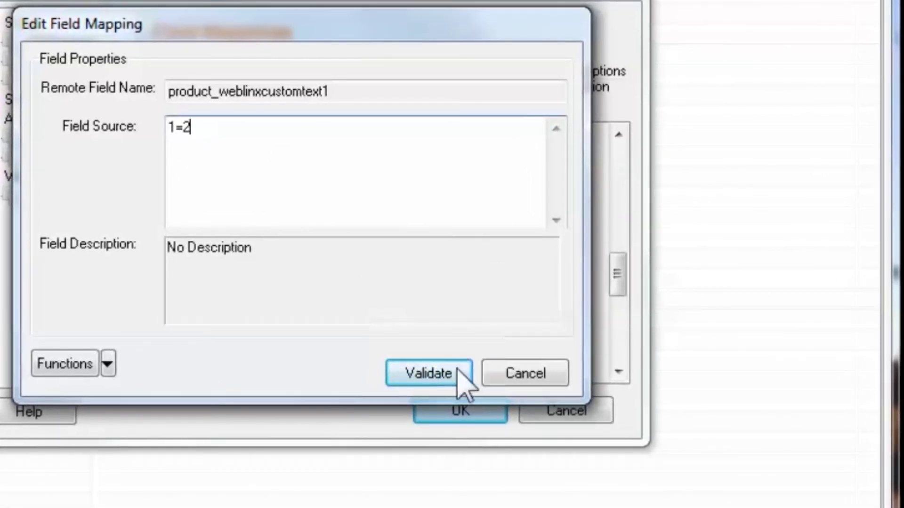
click(458, 372)
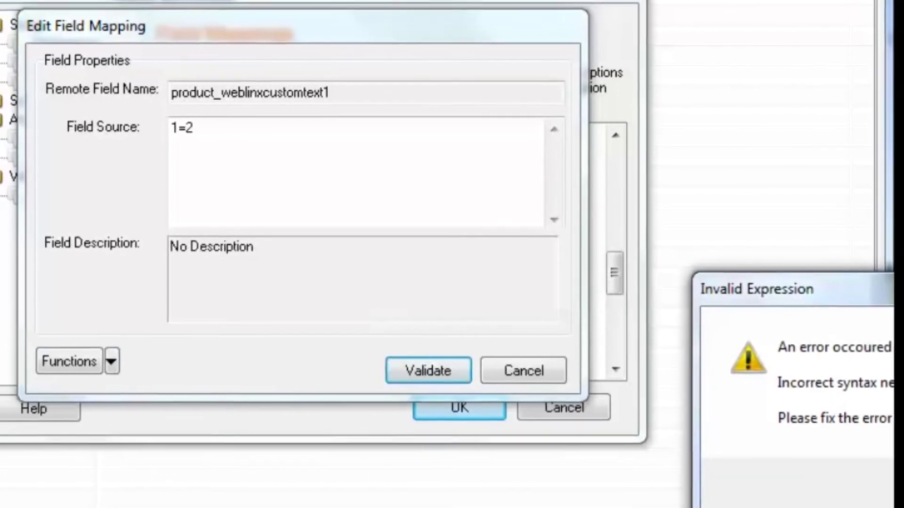
drag(878, 292, 423, 323)
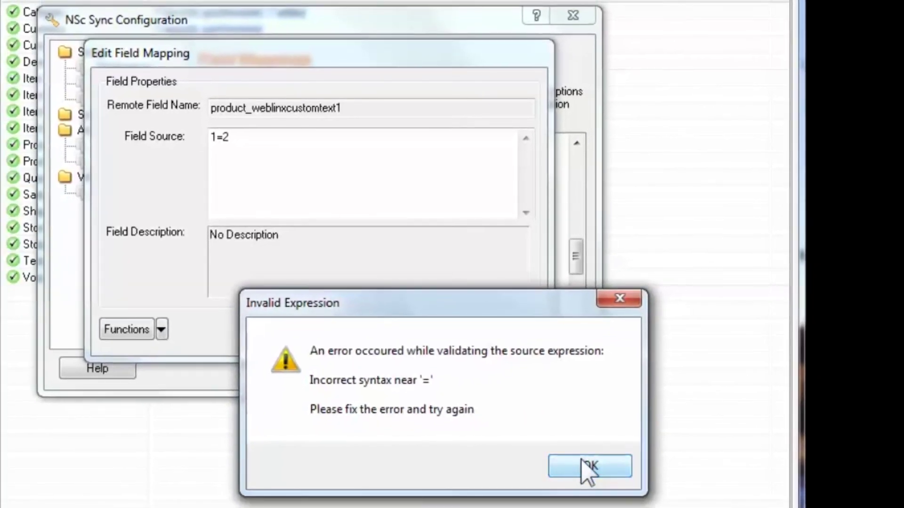
click(582, 461)
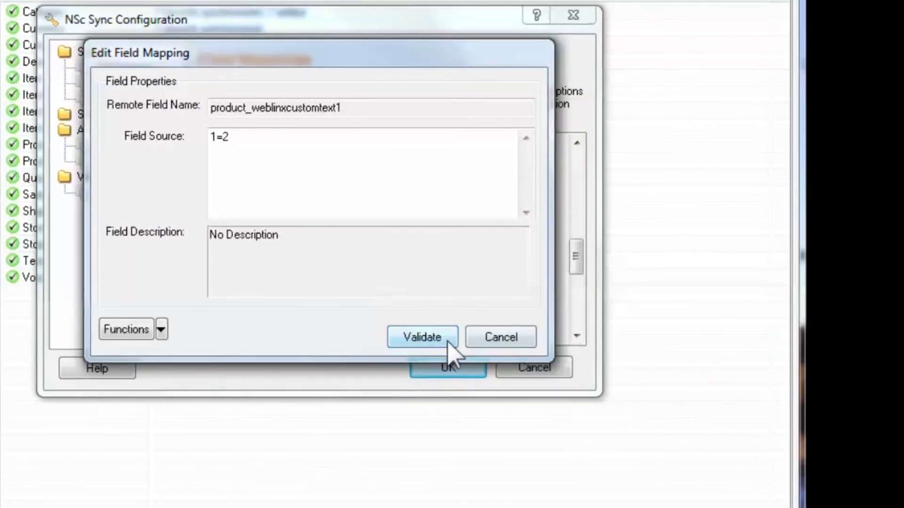
drag(415, 151, 153, 115)
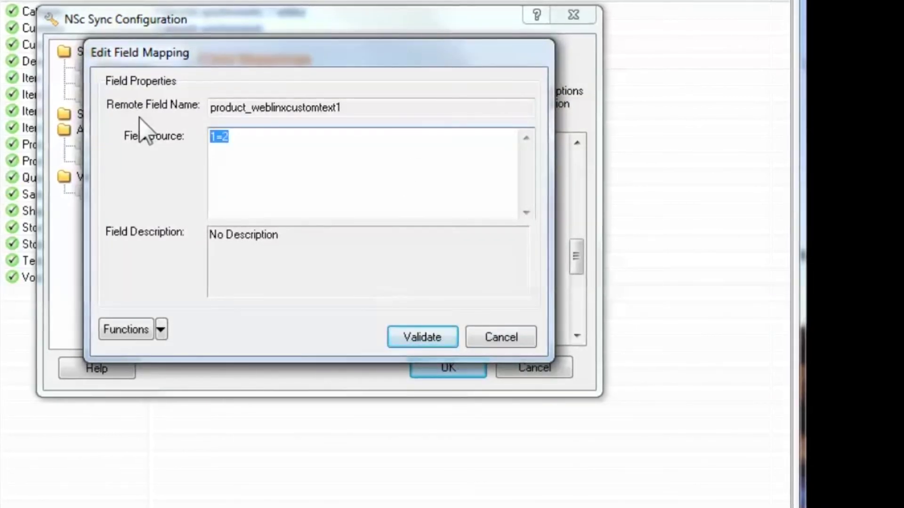
click(422, 338)
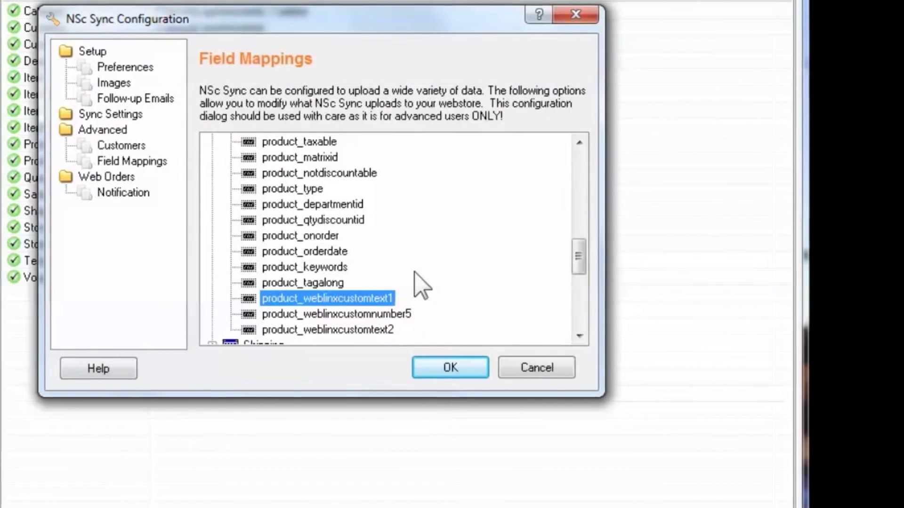
- Start another standard field for the Item table with the remote field name product_weblinxcustomtext3
scroll(430, 271, up, 15)
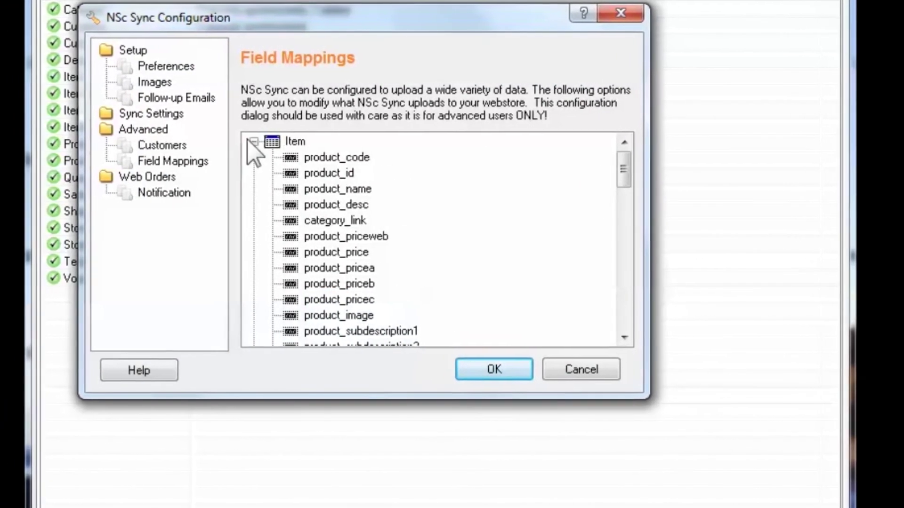
right_click(281, 144)
mouse_move(353, 158)
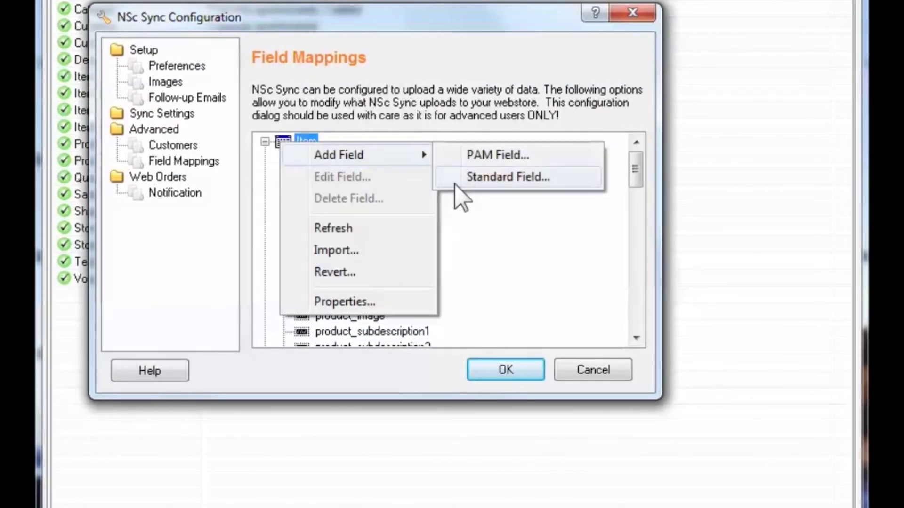
click(499, 177)
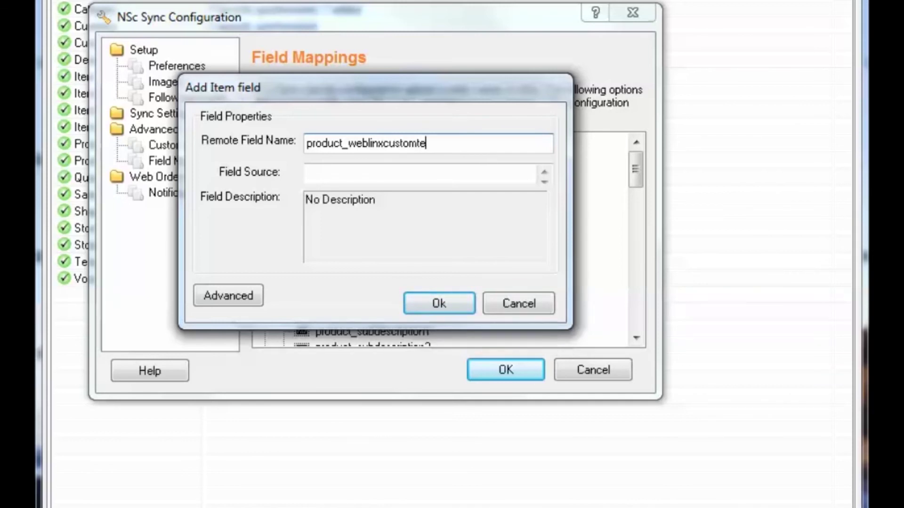
mouse_move(482, 145)
mouse_down()
mouse_move(262, 141)
mouse_move(467, 150)
mouse_up()
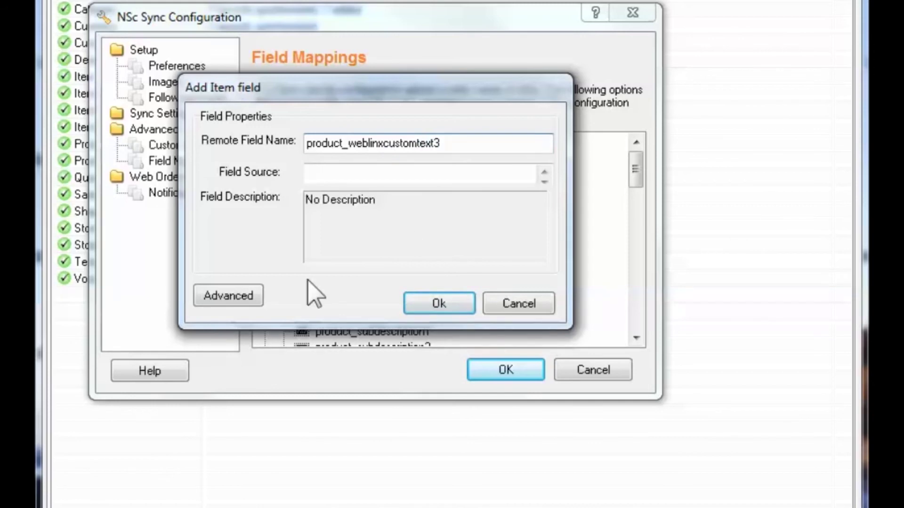
- Set the new field's source to the Float field nitroasl_pamtable.OversizeType using the advanced functions, and validate the mapping
click(229, 296)
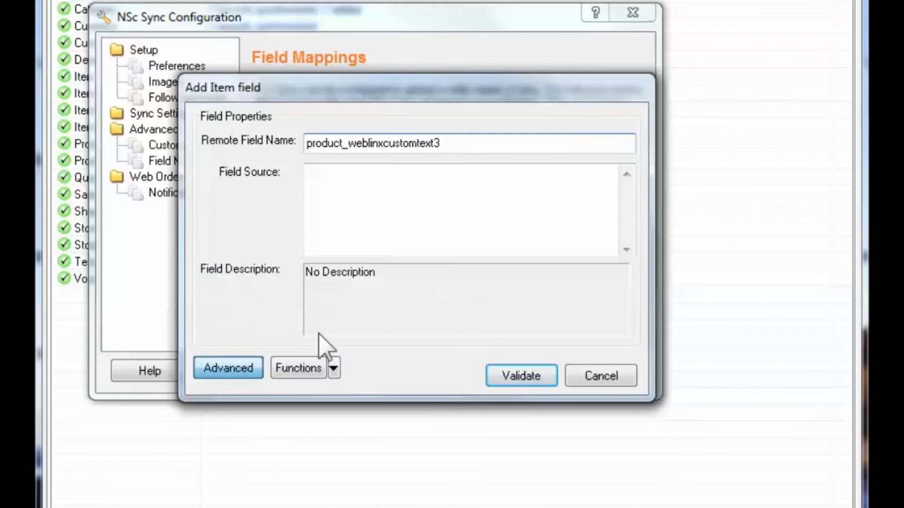
click(334, 370)
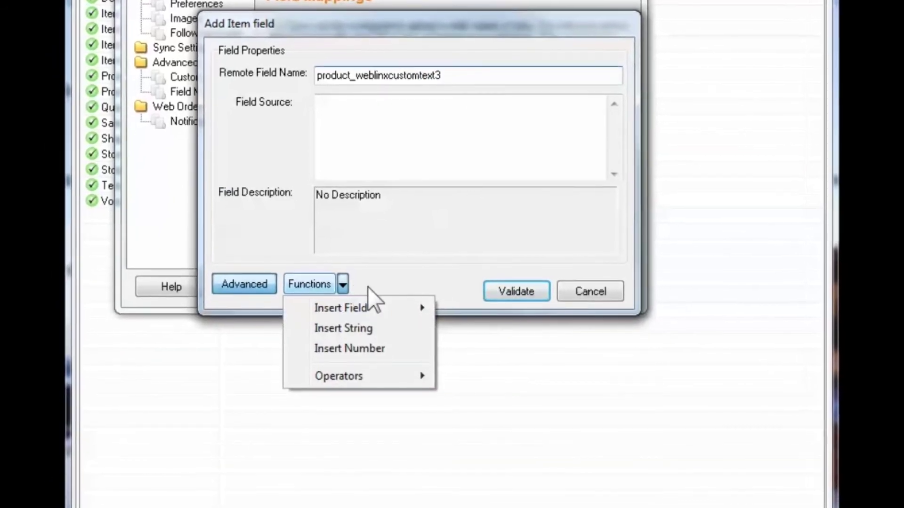
mouse_move(384, 282)
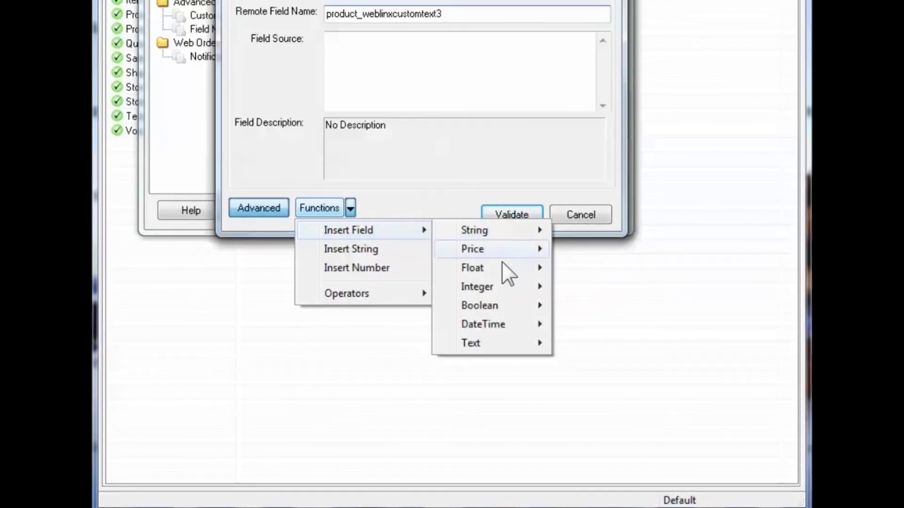
mouse_move(501, 265)
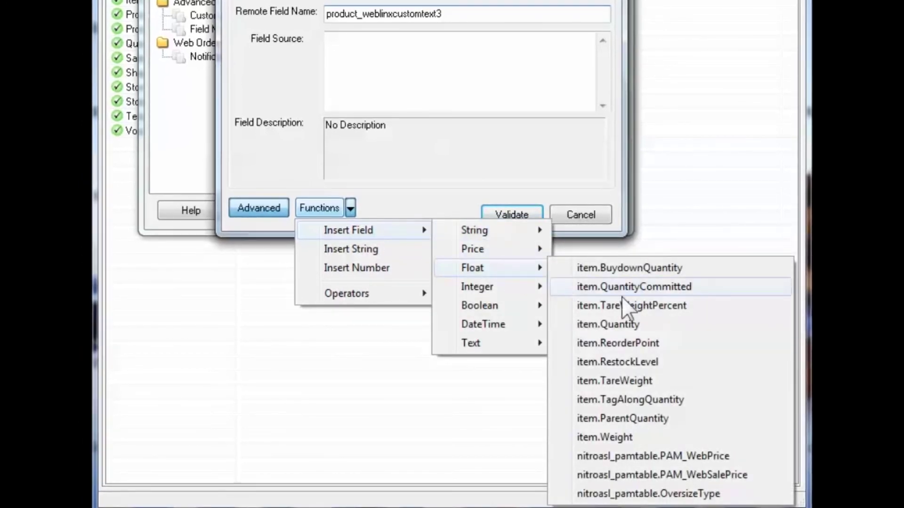
click(729, 494)
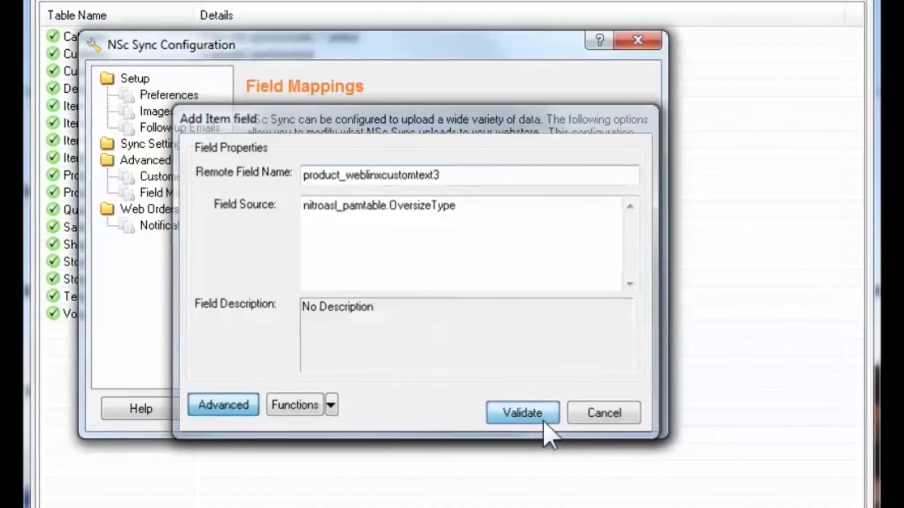
click(542, 342)
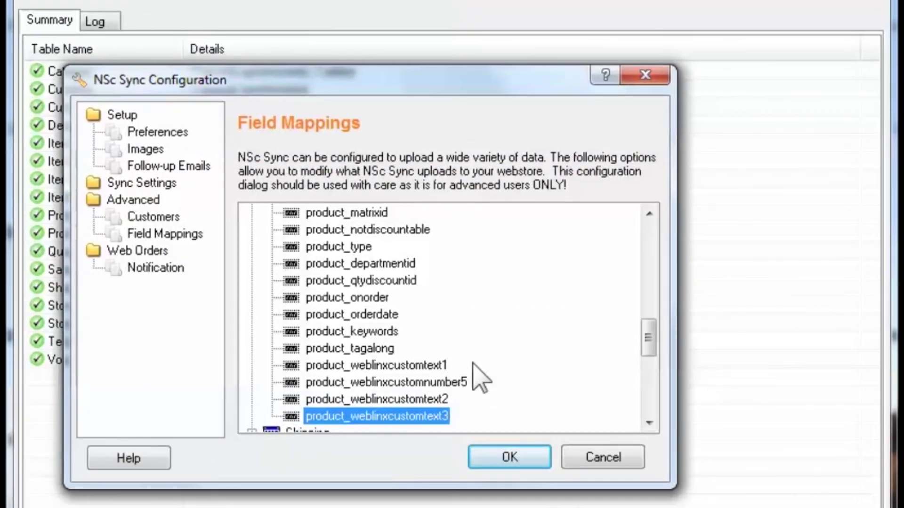
- Expand the ItemMarketplace table in the field mappings and look through its productmarketplace_text fields
scroll(444, 359, up, 8)
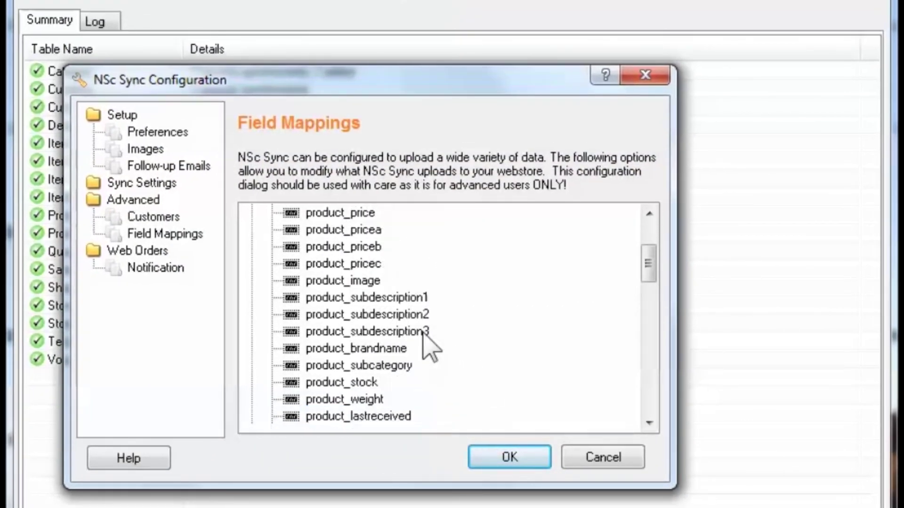
scroll(423, 332, down, 15)
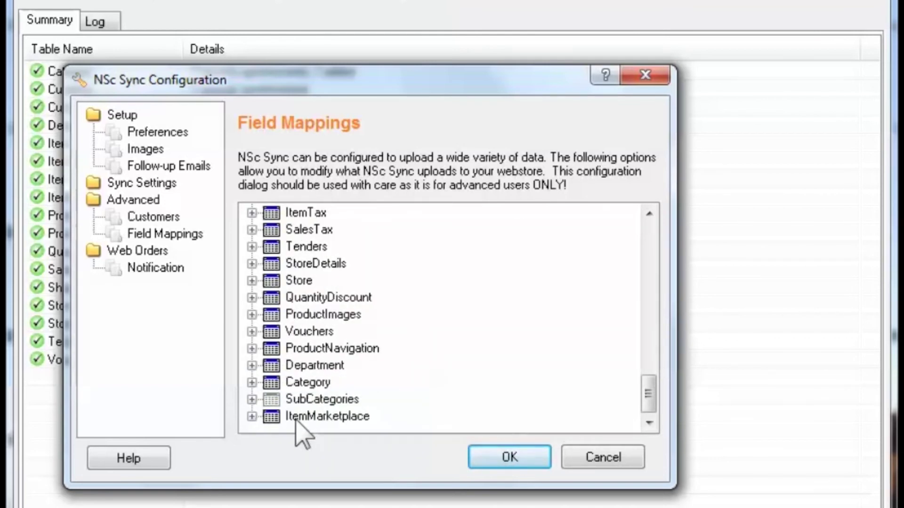
click(252, 416)
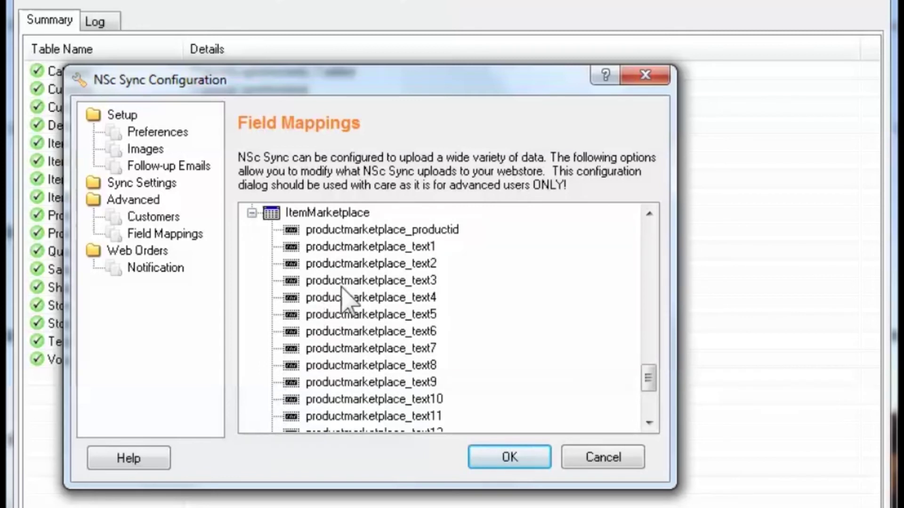
scroll(382, 401, down, 3)
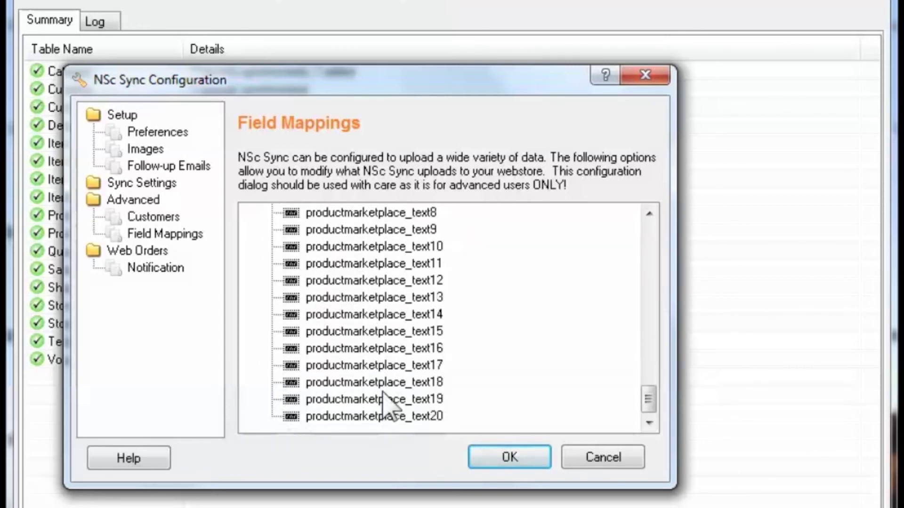
scroll(385, 402, up, 4)
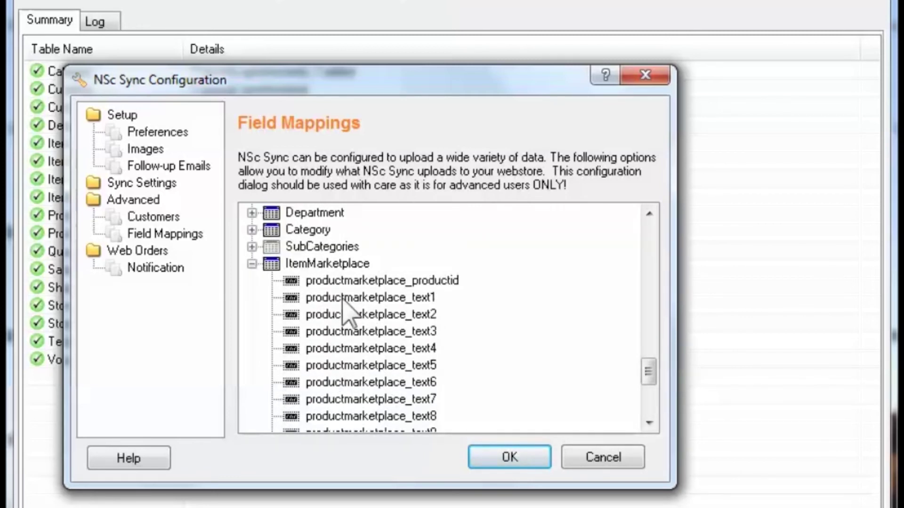
- Replace the source of productmarketplace_text1 with the Boolean field nitroasl_pamtable.AMZItem, and validate the mapping
right_click(315, 302)
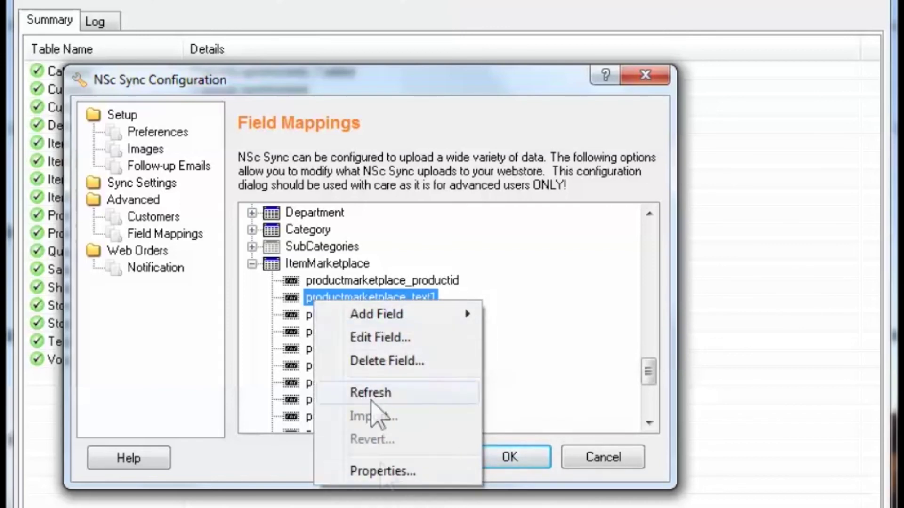
click(382, 468)
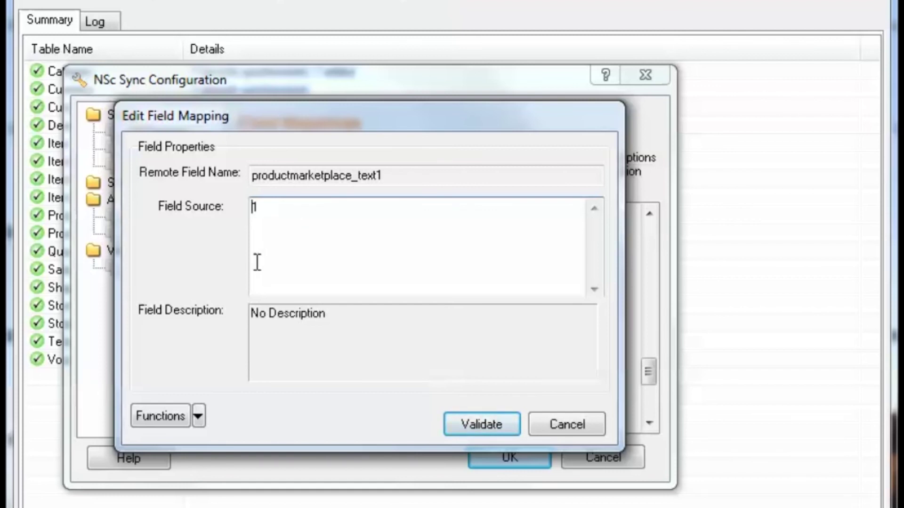
key(Delete)
click(198, 416)
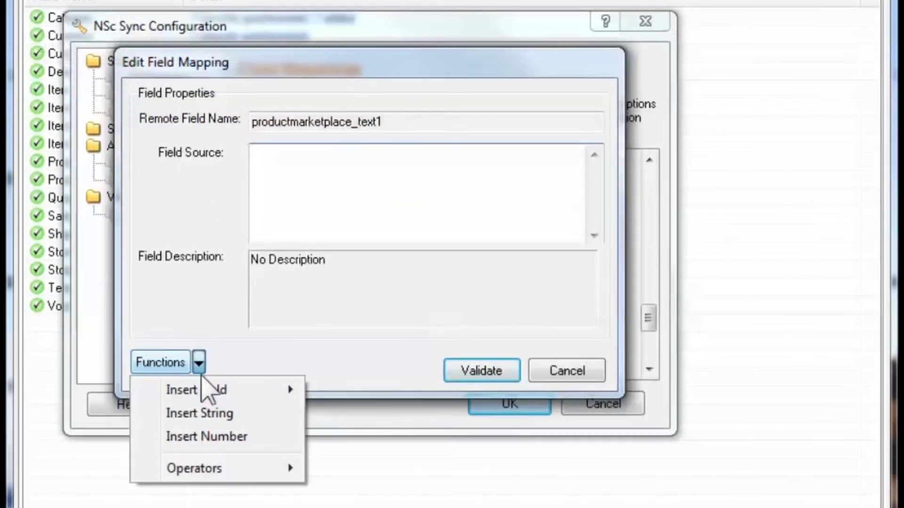
mouse_move(239, 389)
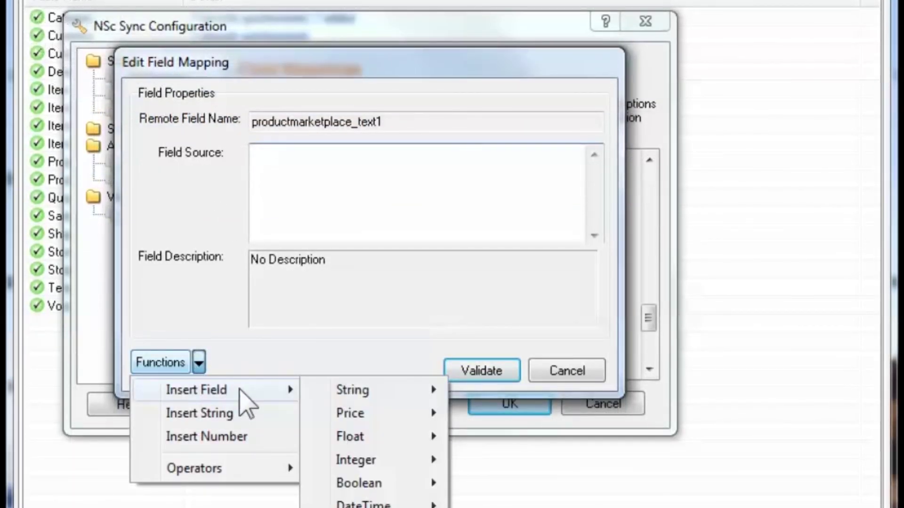
mouse_move(398, 488)
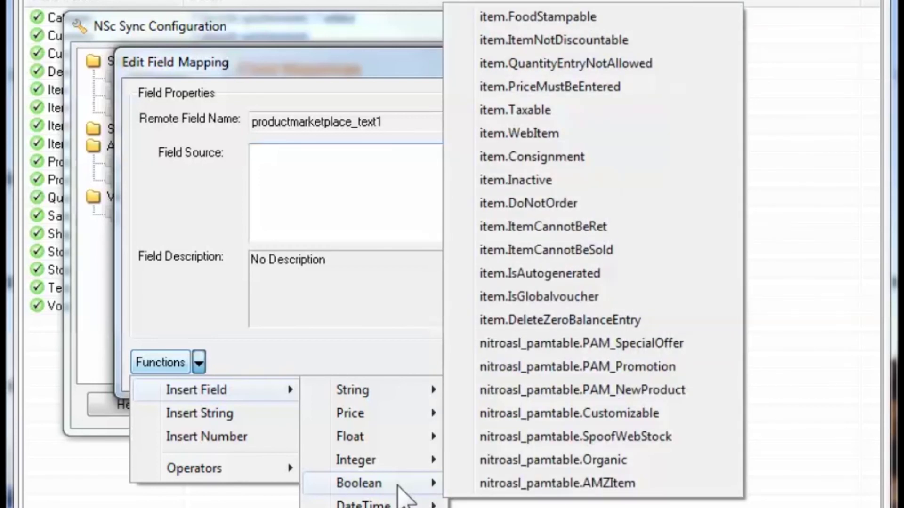
click(642, 483)
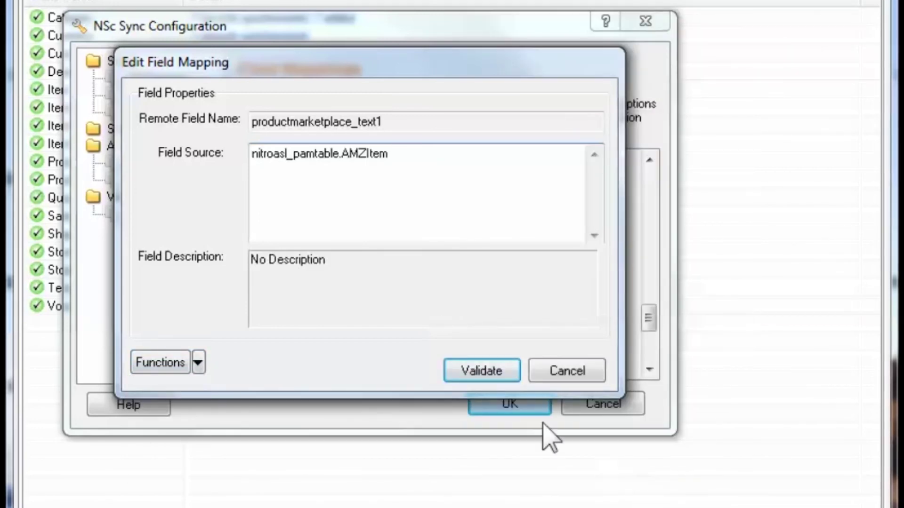
click(497, 373)
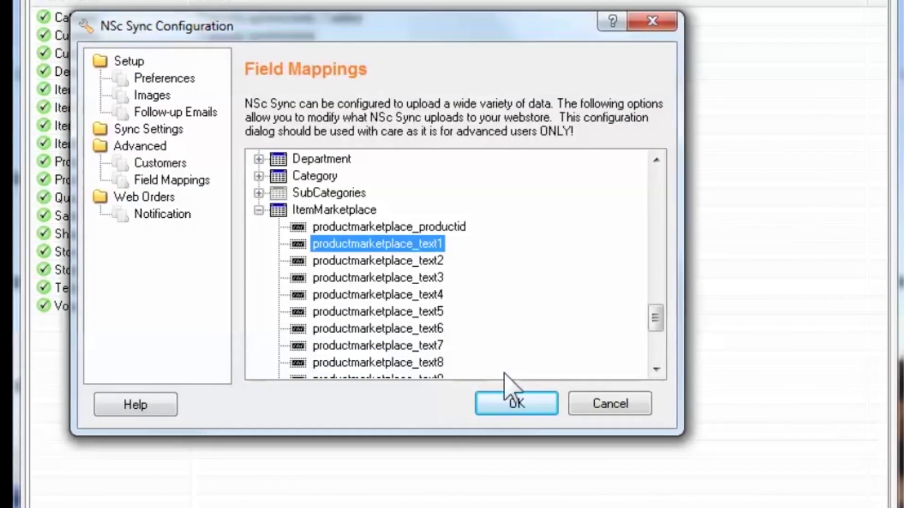
- Reopen the properties of productmarketplace_text1 to check its field source, and close them
right_click(336, 244)
click(431, 415)
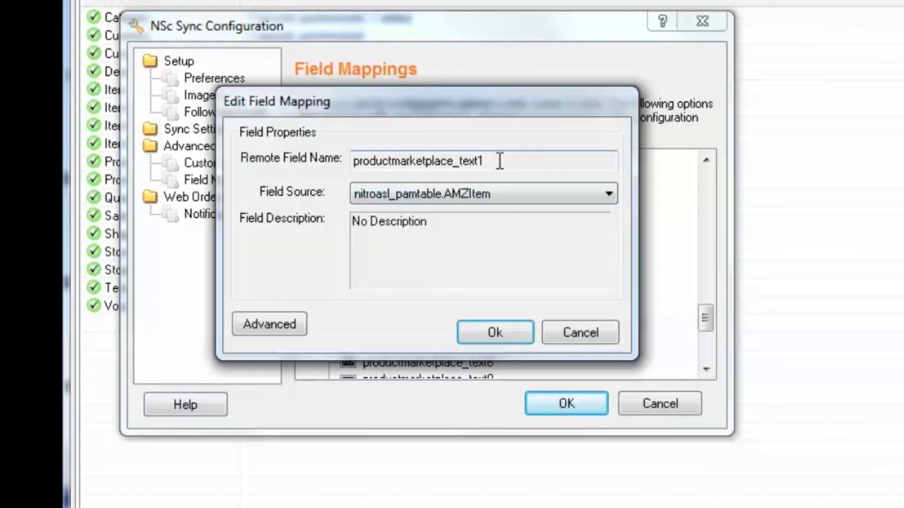
click(495, 335)
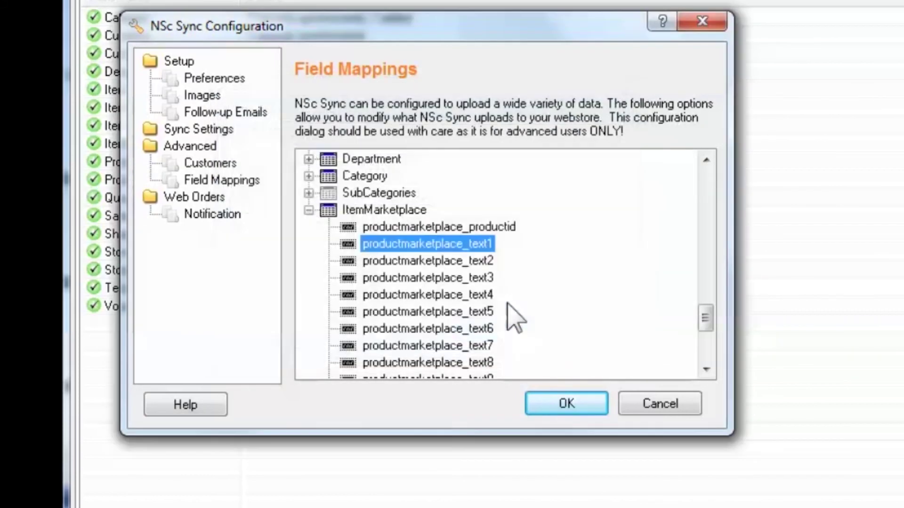
- Open the properties of product_weblinxcustomtext2 in the Item table to check its field source
scroll(518, 296, up, 5)
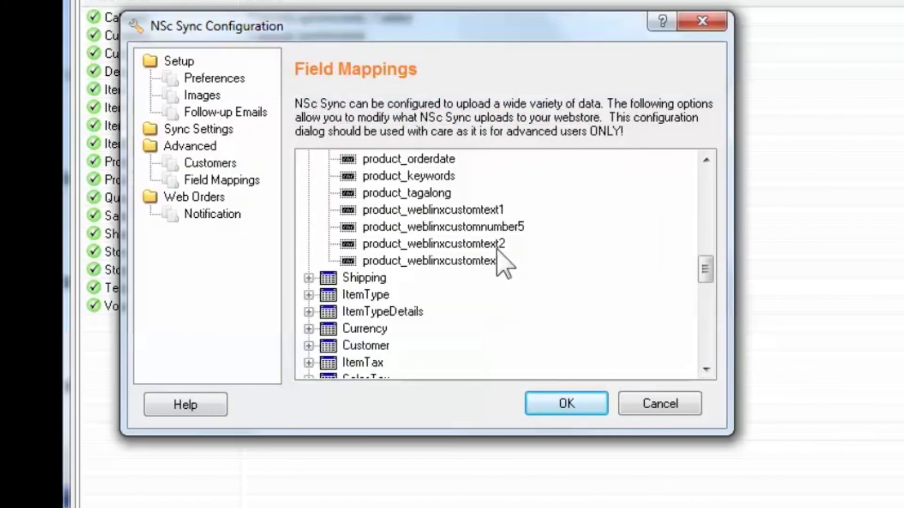
click(494, 246)
right_click(518, 246)
click(571, 418)
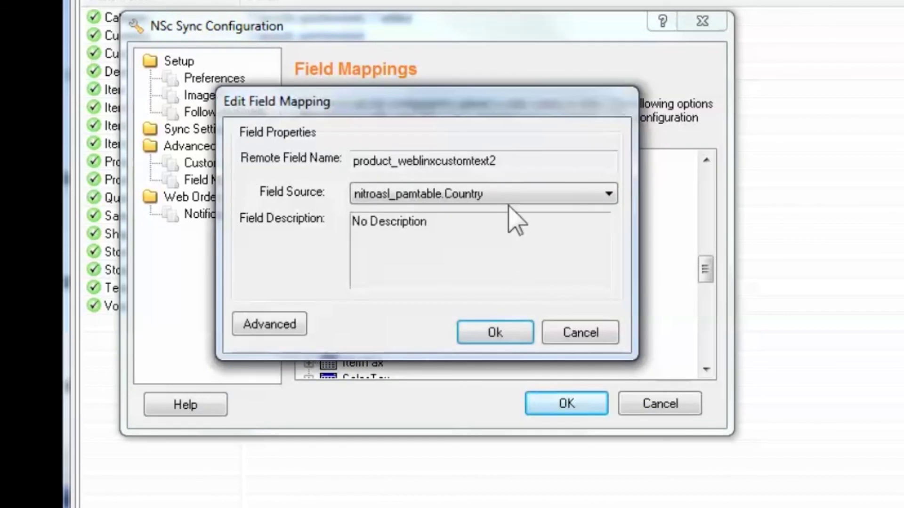
- Close the product_weblinxcustomtext2 properties, and check the field source of product_weblinxcustomtext3 in its own properties
click(494, 334)
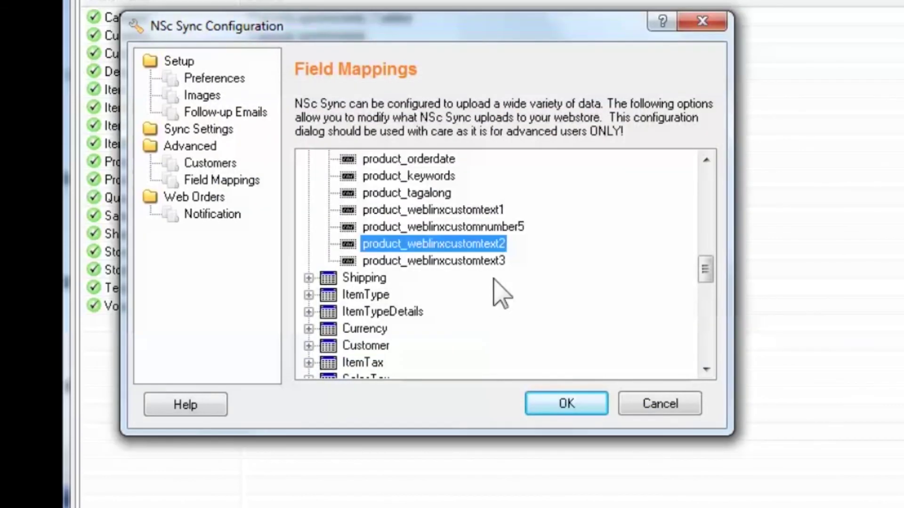
right_click(491, 262)
click(546, 432)
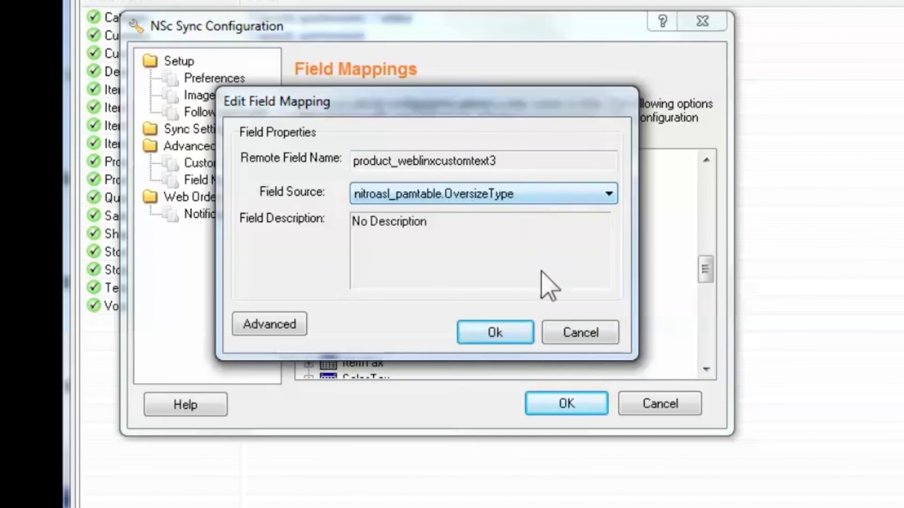
click(508, 335)
- Look through the remaining tables below the Item fields, and collapse the Item table in the field mappings
scroll(493, 316, down, 6)
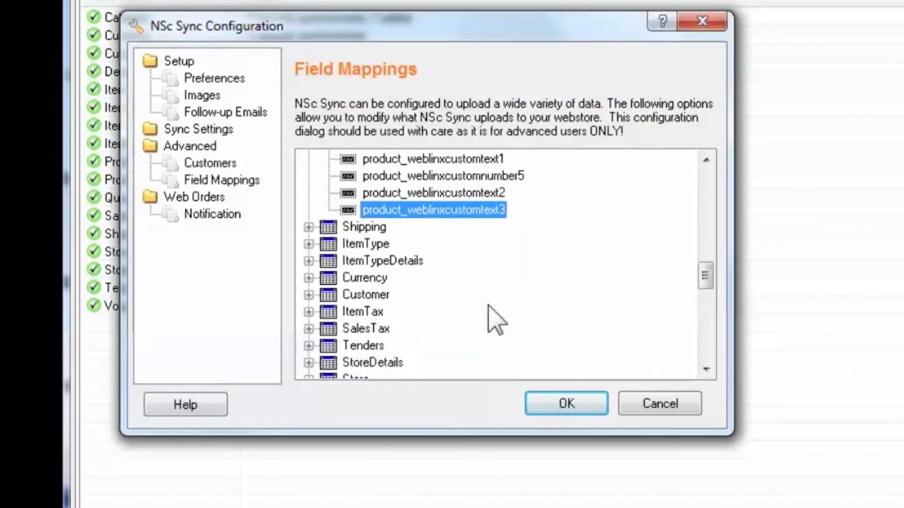
click(308, 211)
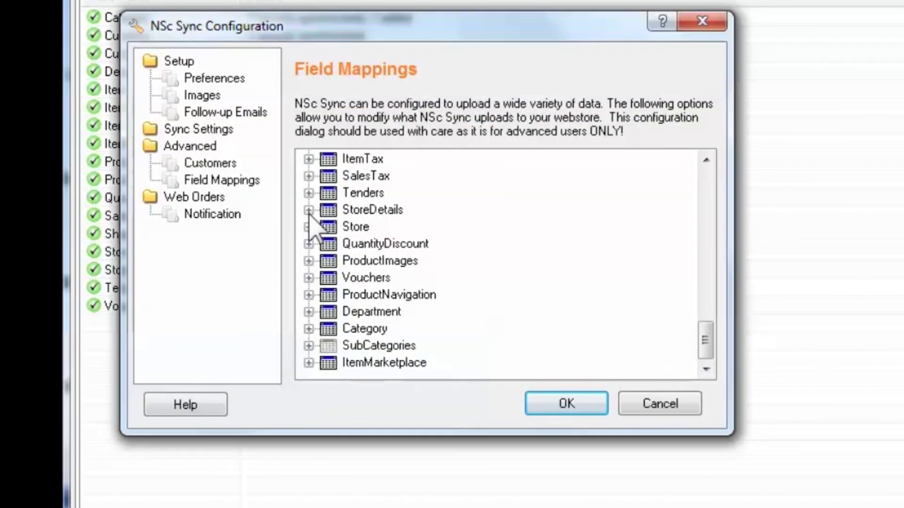
scroll(373, 232, up, 10)
scroll(370, 227, up, 5)
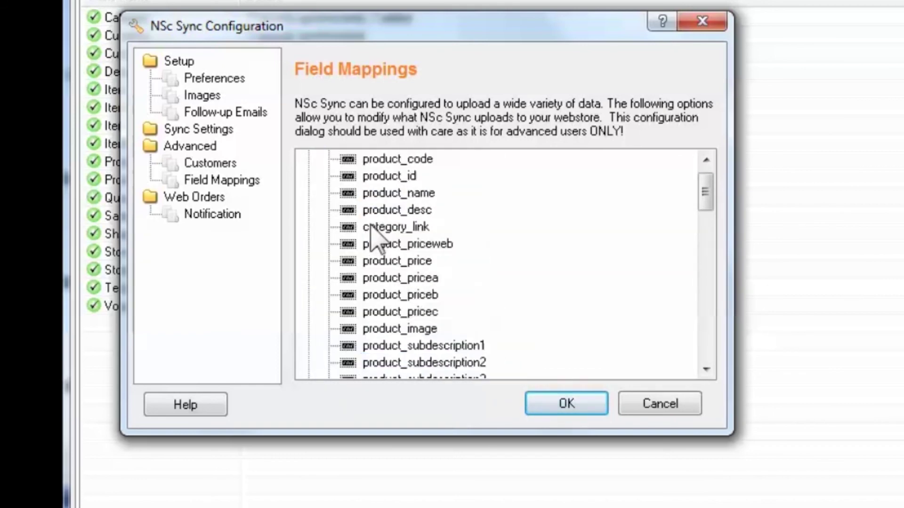
click(308, 161)
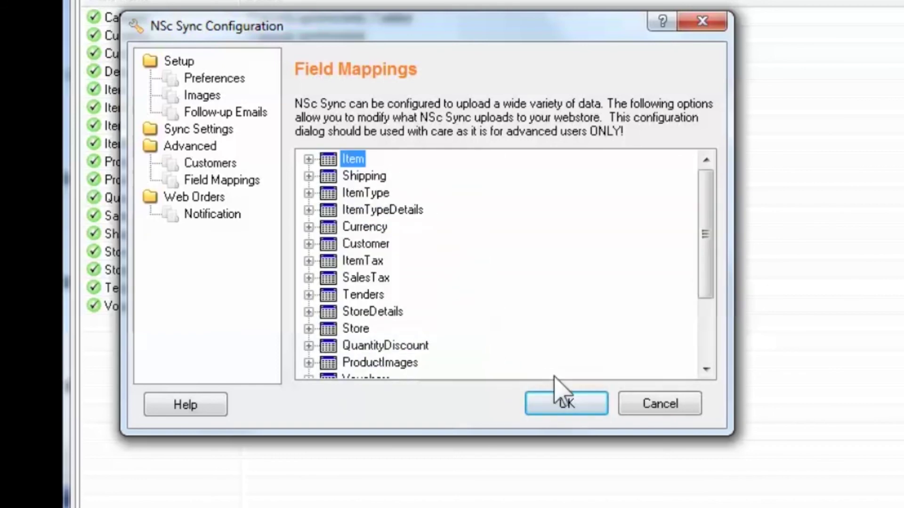